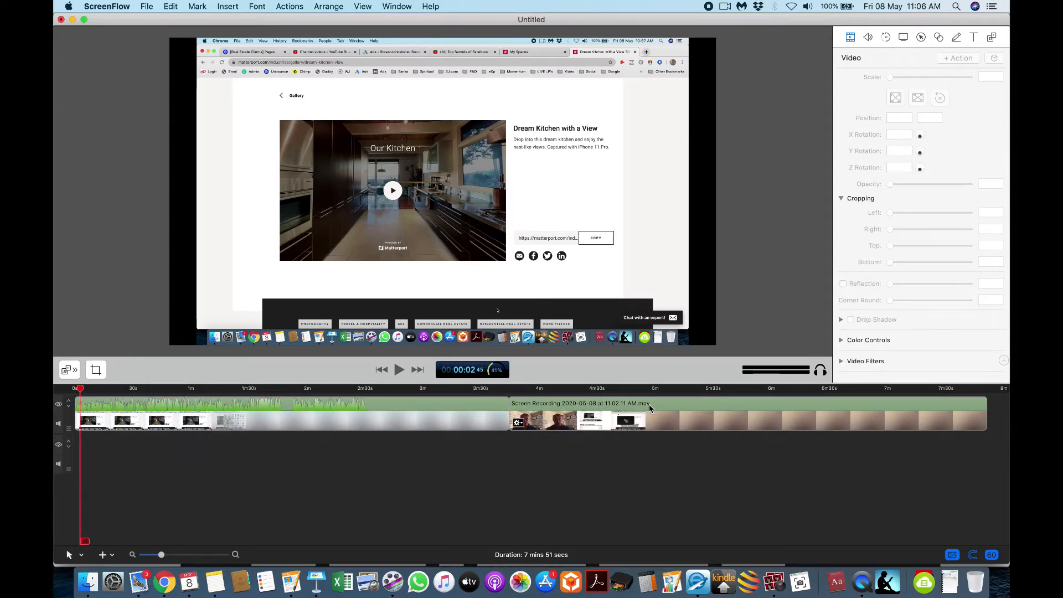
Move the kitchen-tour recording down to the second track and bring the webcam recording on the first track to the timeline's start.
{"action": "left_click_drag", "start_coordinate": [461, 414], "coordinate": [467, 446]}
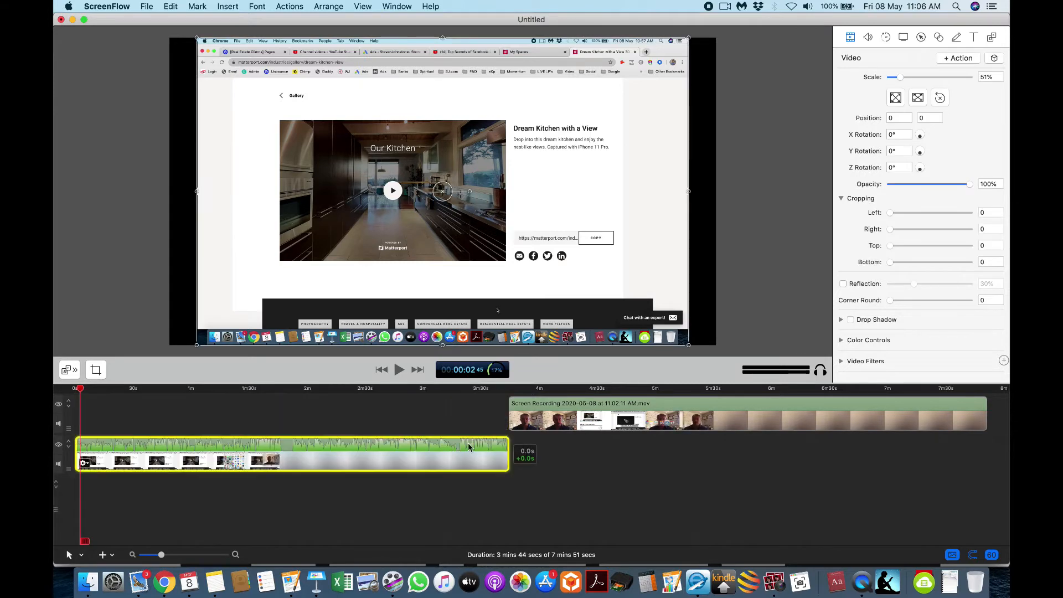
{"action": "left_click_drag", "start_coordinate": [640, 411], "coordinate": [206, 413]}
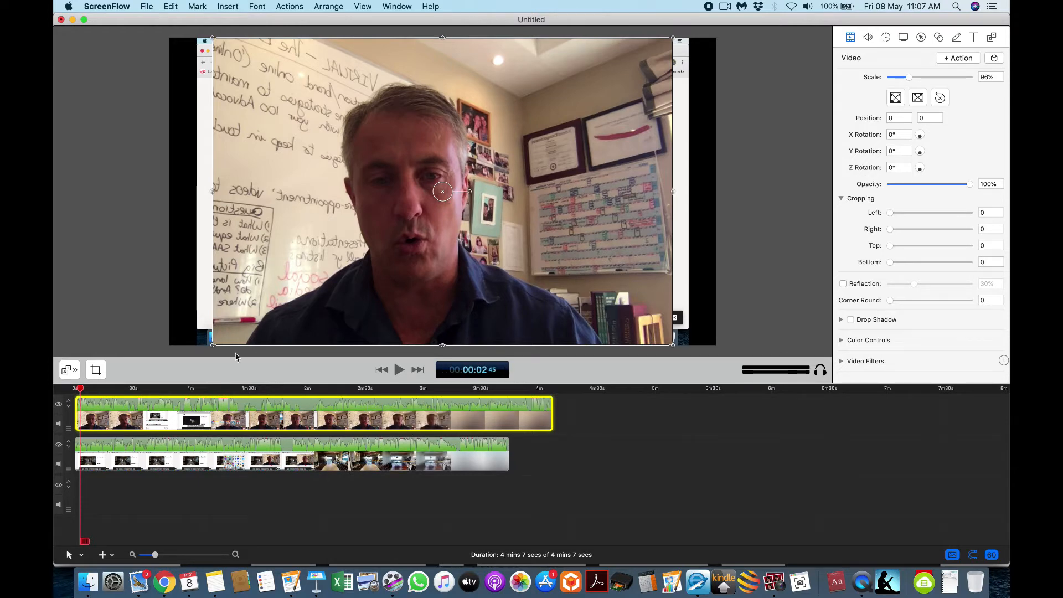
Scale the webcam clip to 50% and place it over the right half of the canvas at position 535, 0.
{"action": "left_click_drag", "start_coordinate": [212, 346], "coordinate": [445, 210]}
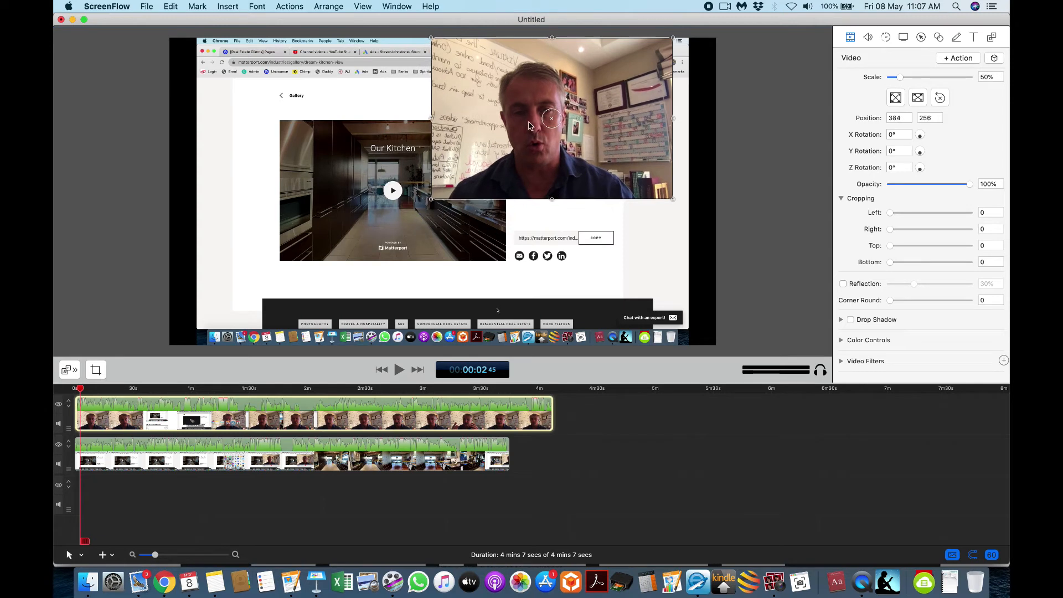
{"action": "left_click_drag", "start_coordinate": [554, 120], "coordinate": [593, 192]}
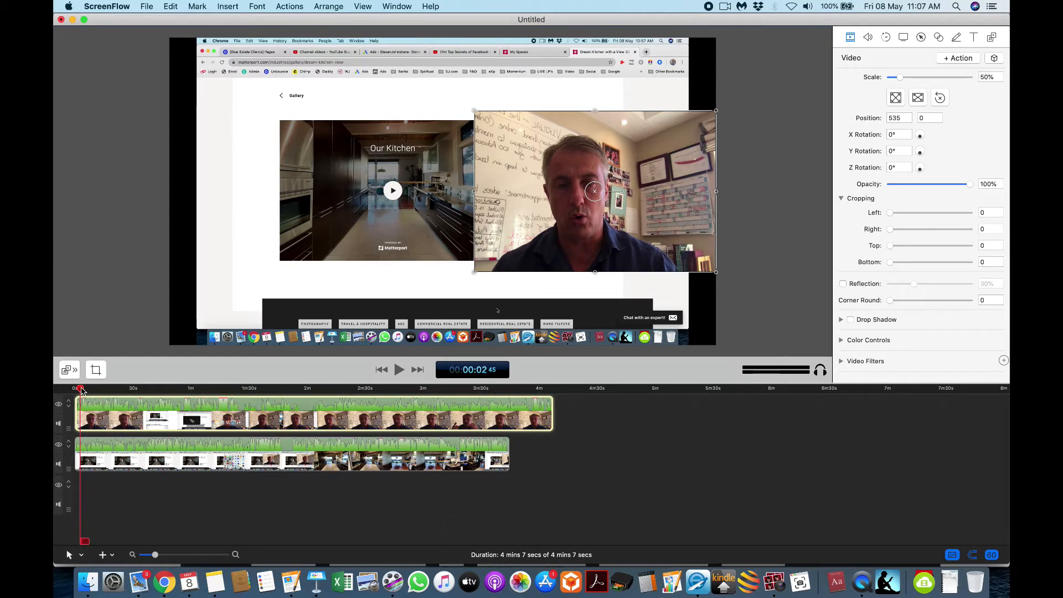
{"action": "left_click_drag", "start_coordinate": [81, 390], "coordinate": [92, 390]}
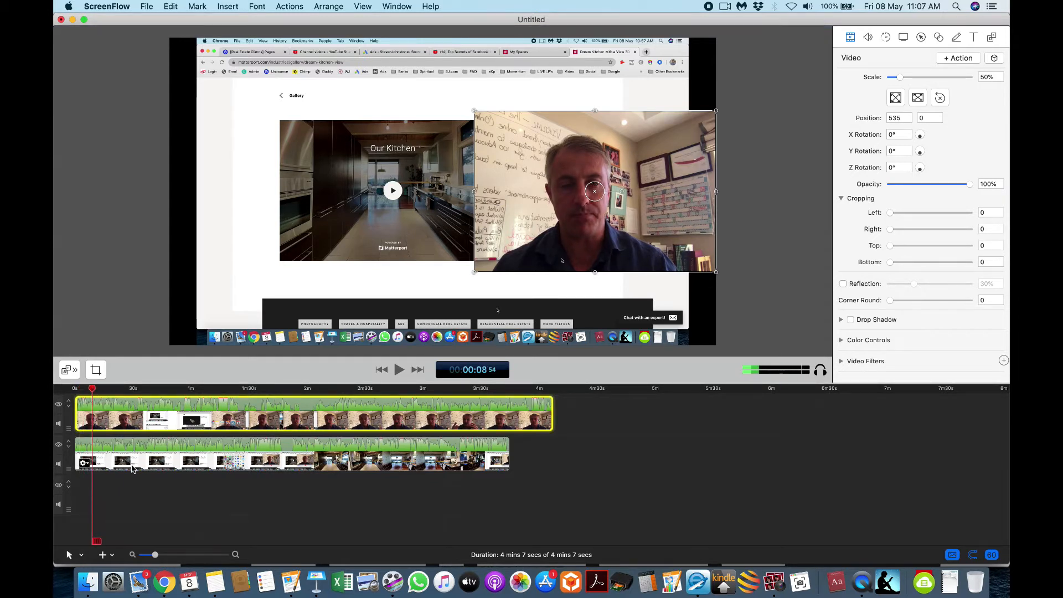
Detach the audio from the kitchen-tour recording on the second track and delete the detached audio clip.
{"action": "left_click", "coordinate": [178, 453]}
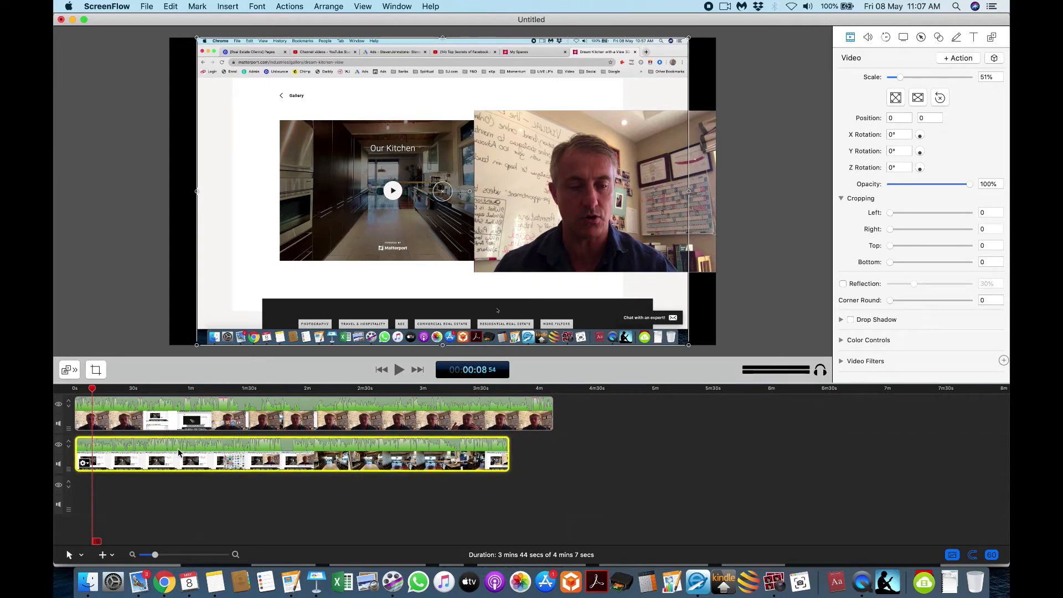
{"action": "left_click_drag", "start_coordinate": [316, 391], "coordinate": [314, 392]}
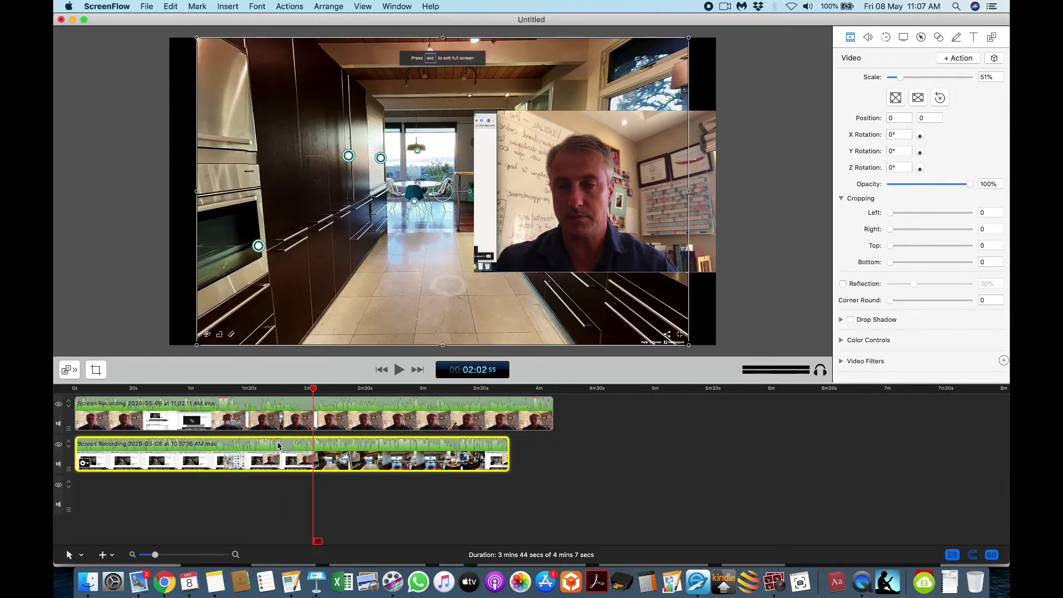
{"action": "right_click", "coordinate": [279, 446]}
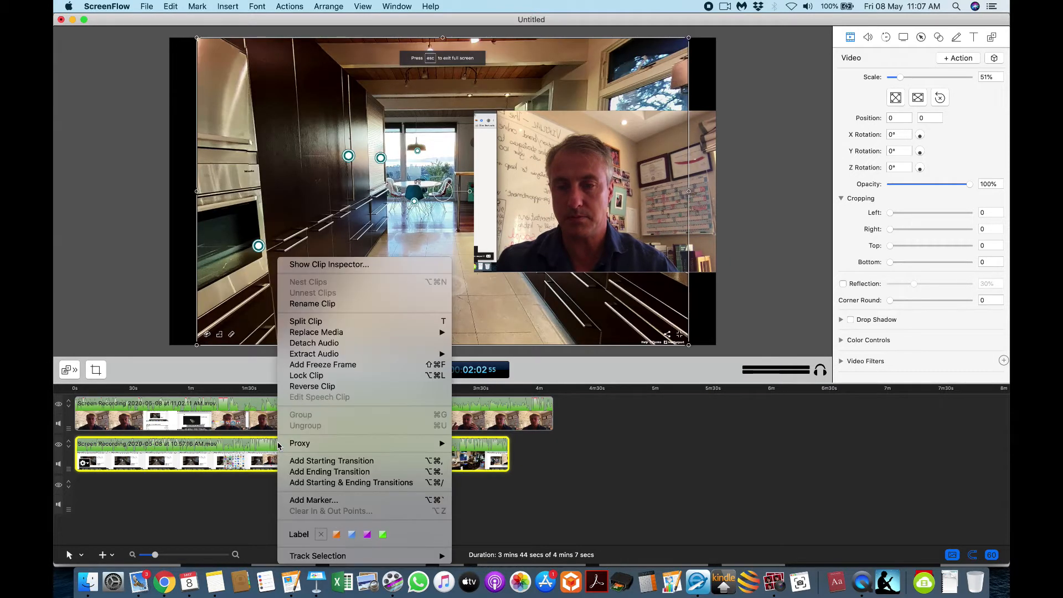
{"action": "left_click", "coordinate": [311, 342]}
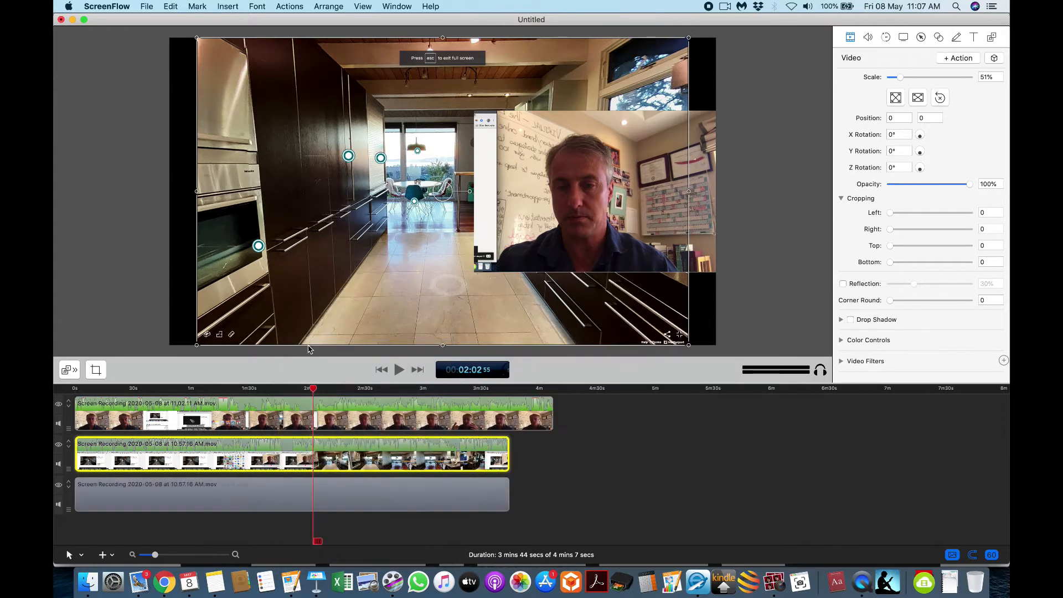
{"action": "key", "text": "Delete"}
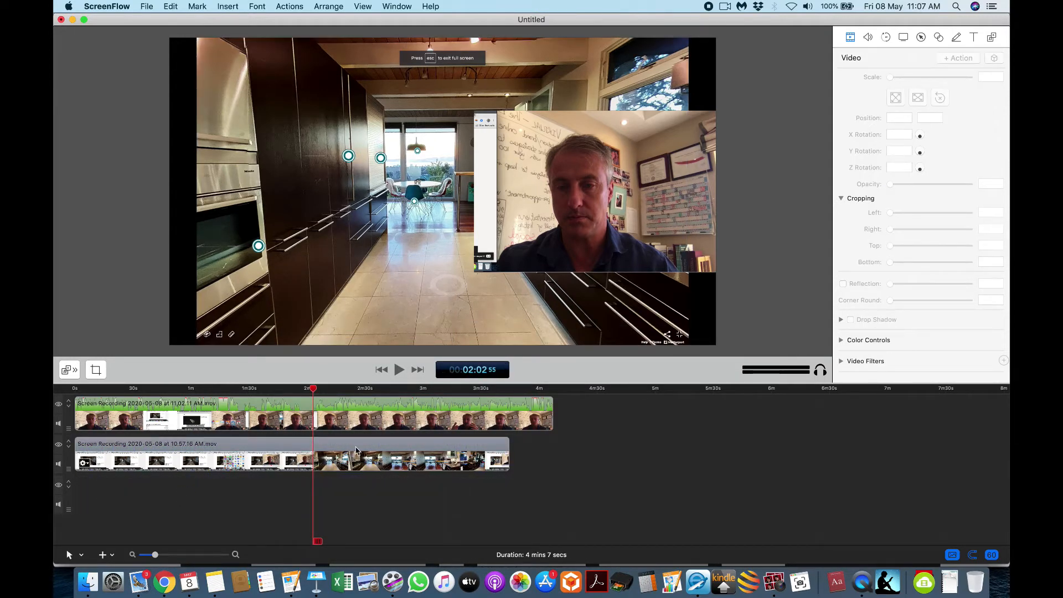
Split the kitchen-tour clip at 1:52, delete the part before it, and move the remainder to the timeline's start.
{"action": "left_click", "coordinate": [326, 457]}
{"action": "left_click_drag", "start_coordinate": [313, 391], "coordinate": [299, 391]}
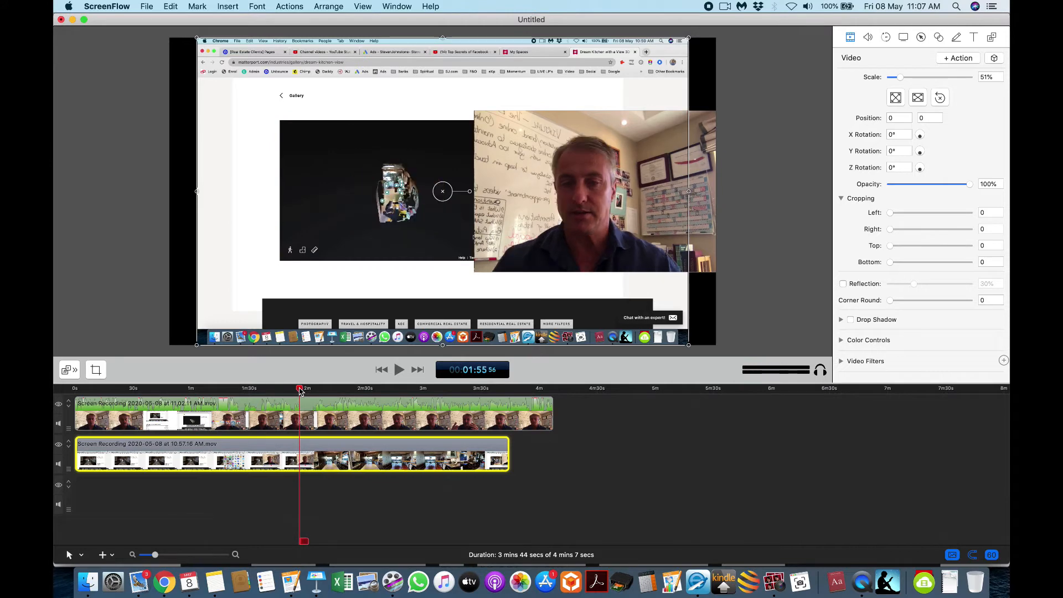
{"action": "left_click_drag", "start_coordinate": [299, 391], "coordinate": [295, 391]}
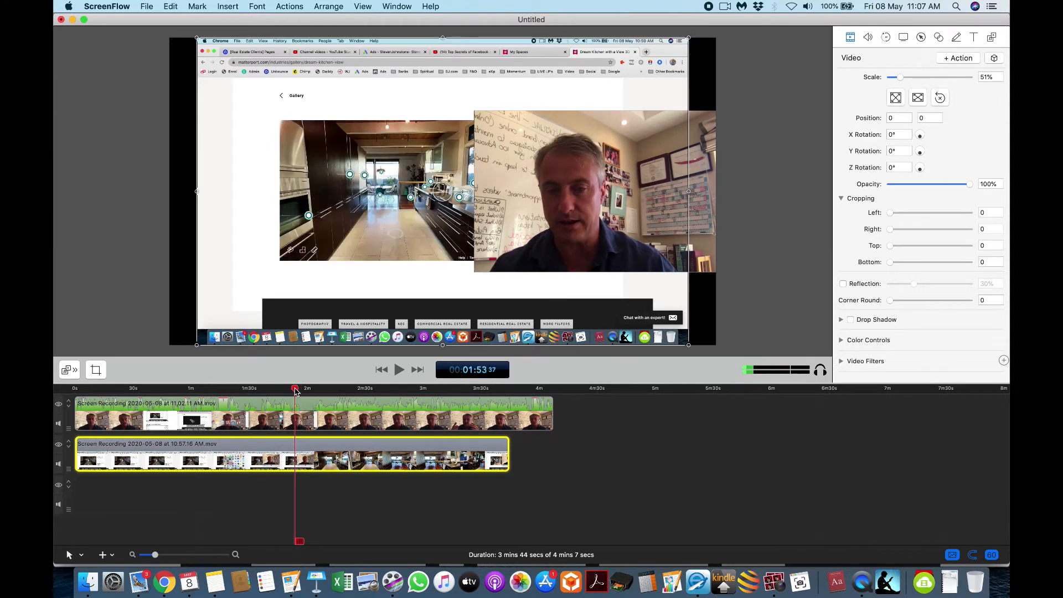
{"action": "key", "text": "super+equal"}
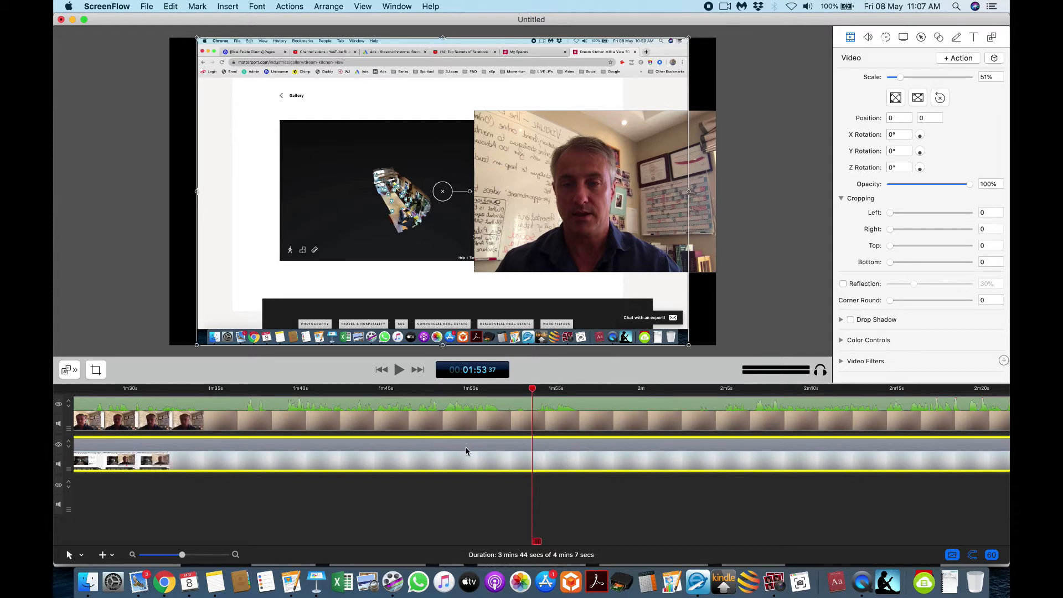
{"action": "left_click", "coordinate": [506, 391]}
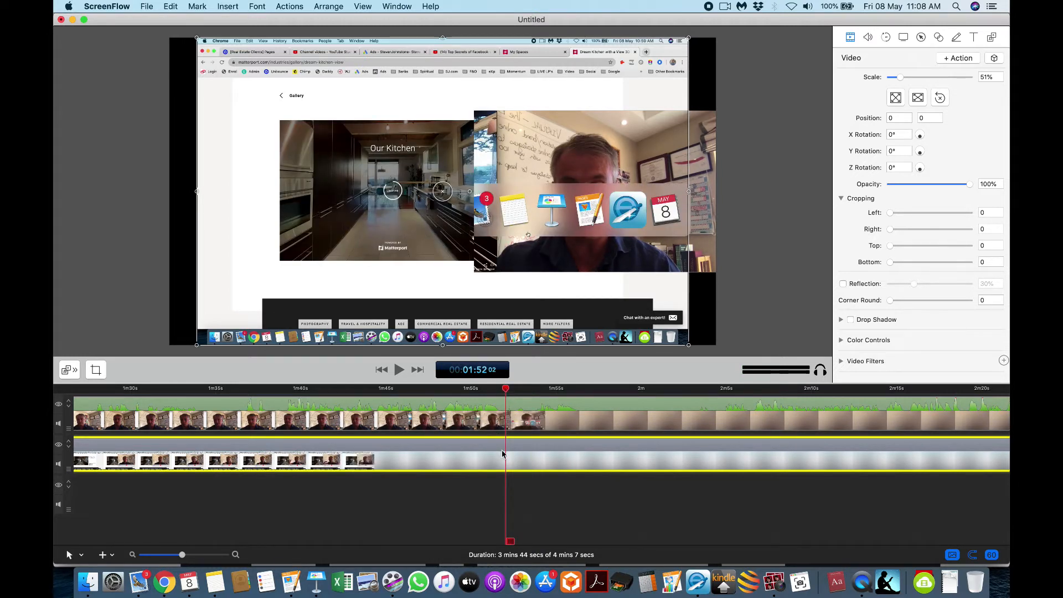
{"action": "key", "text": "super+minus"}
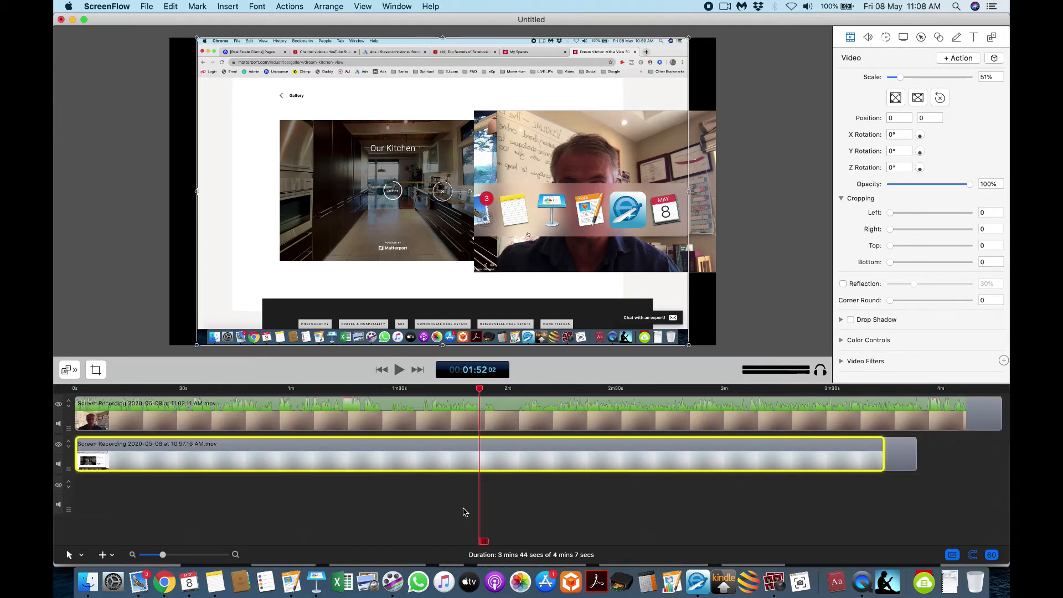
{"action": "key", "text": "super+c"}
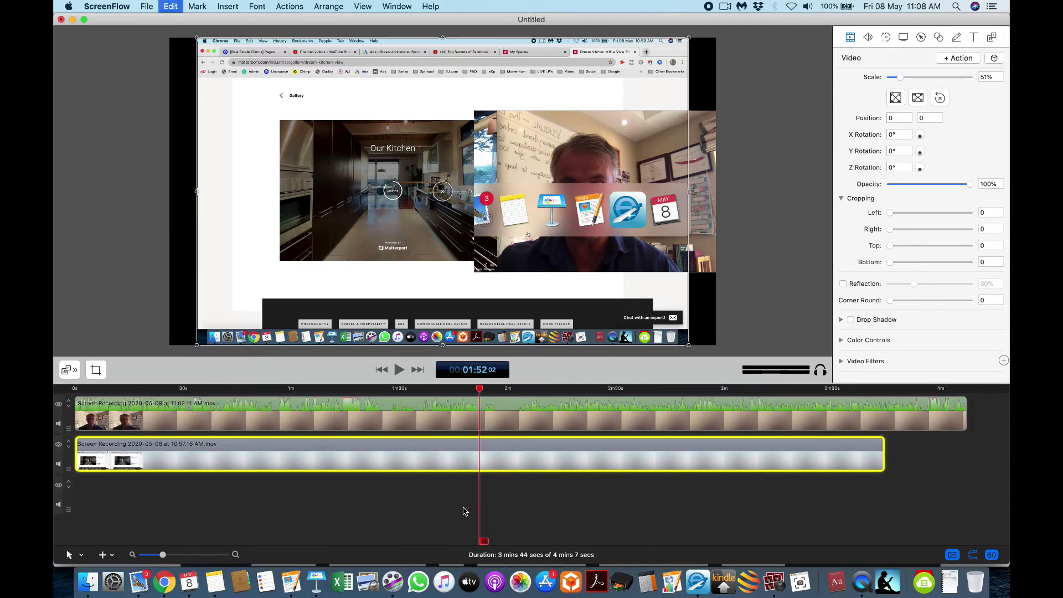
{"action": "key", "text": "t"}
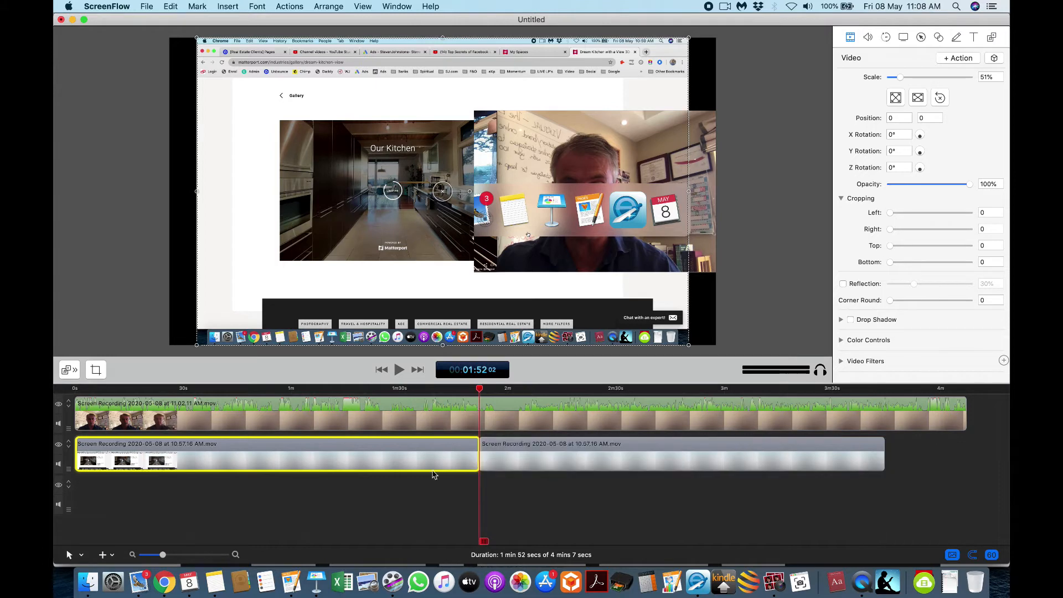
{"action": "key", "text": "Delete"}
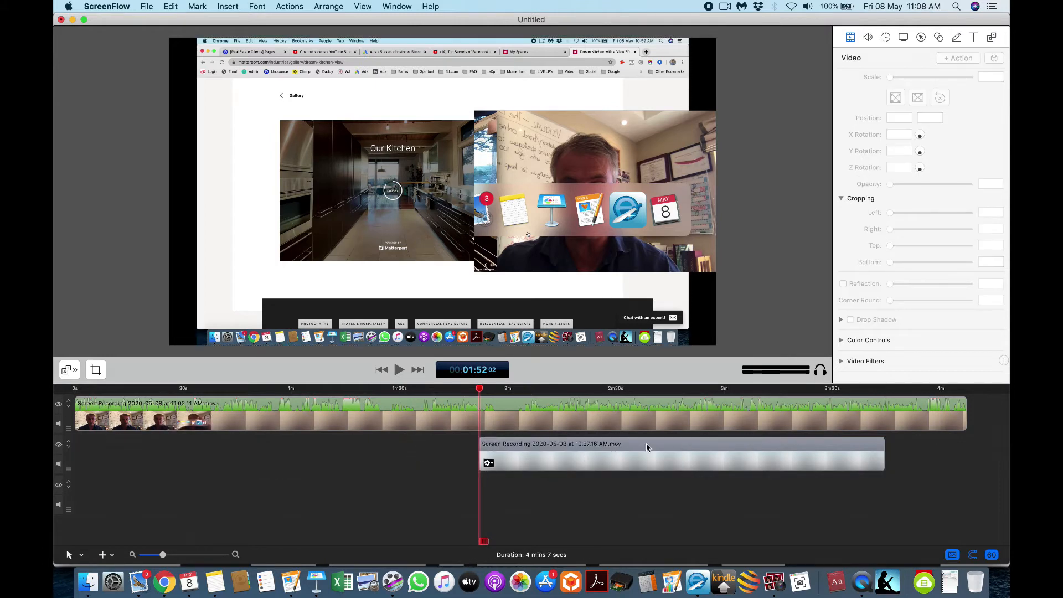
{"action": "left_click_drag", "start_coordinate": [650, 446], "coordinate": [138, 444]}
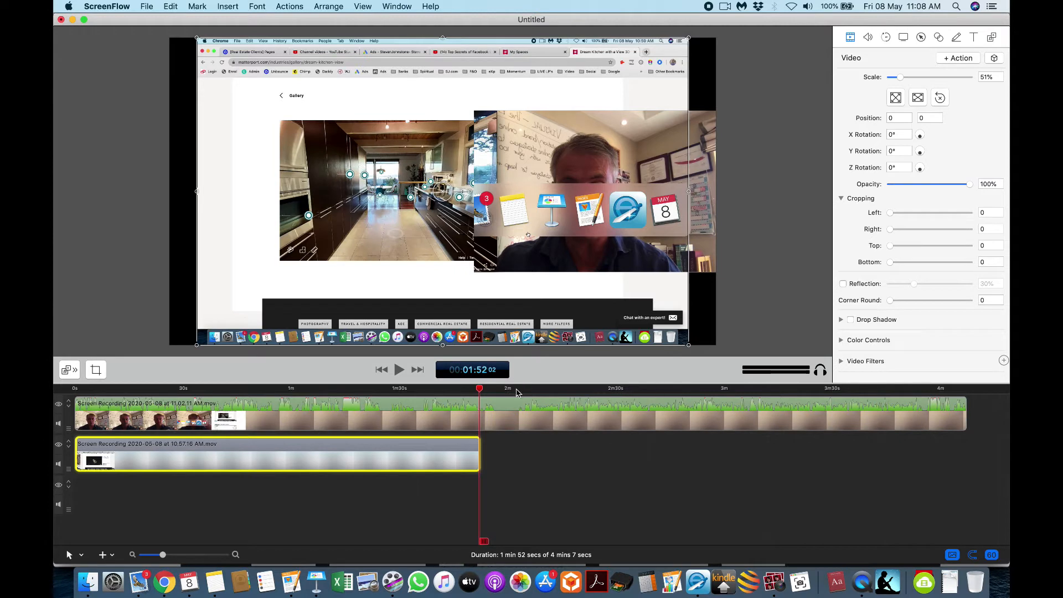
Split the webcam clip at 2:06, delete the part before it, and move the remainder to the timeline's start.
{"action": "left_click", "coordinate": [579, 390]}
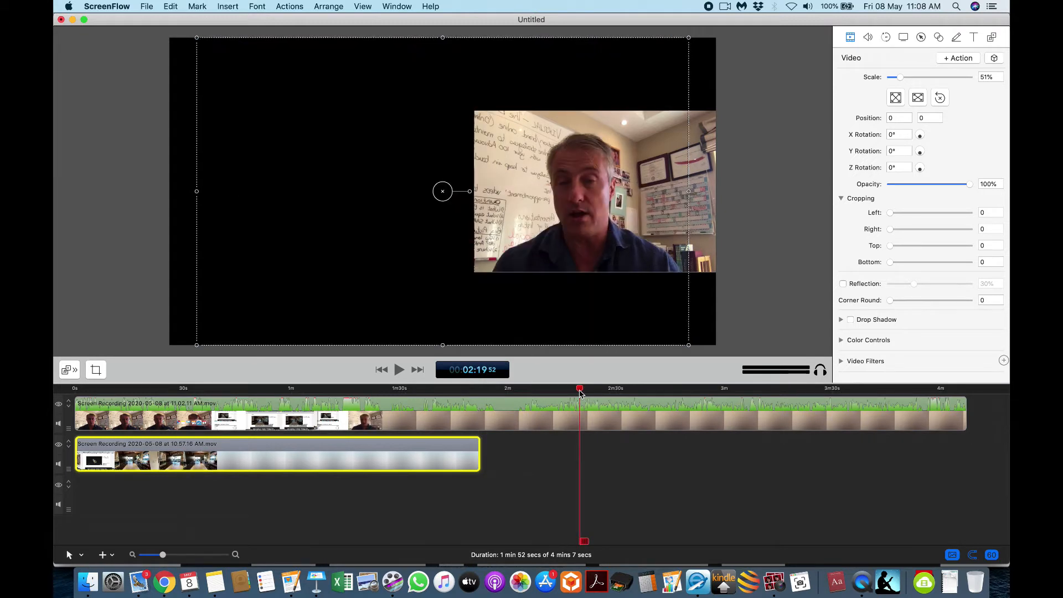
{"action": "key", "text": "space"}
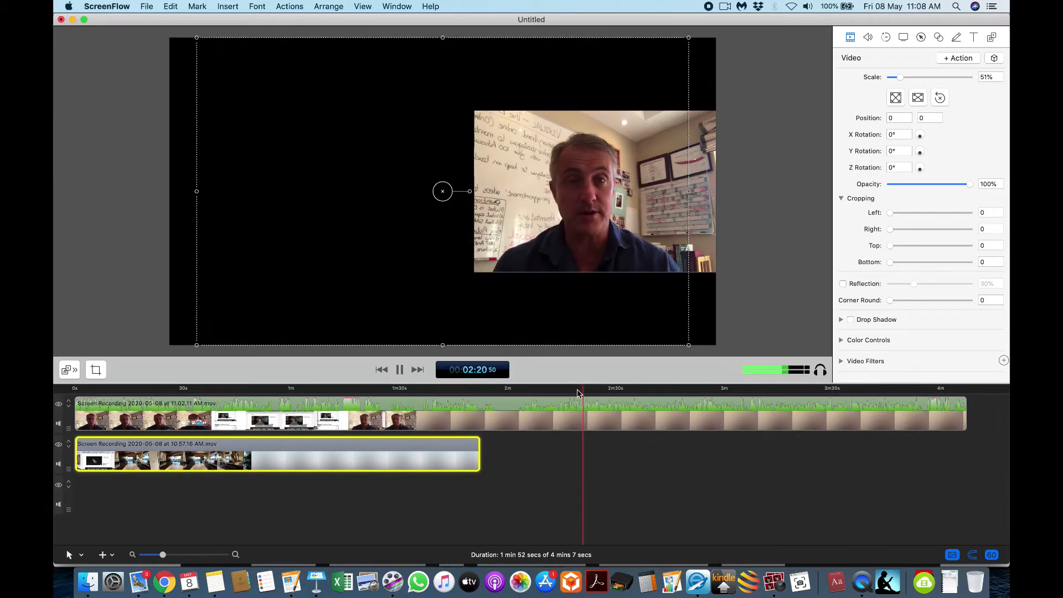
{"action": "left_click", "coordinate": [521, 391]}
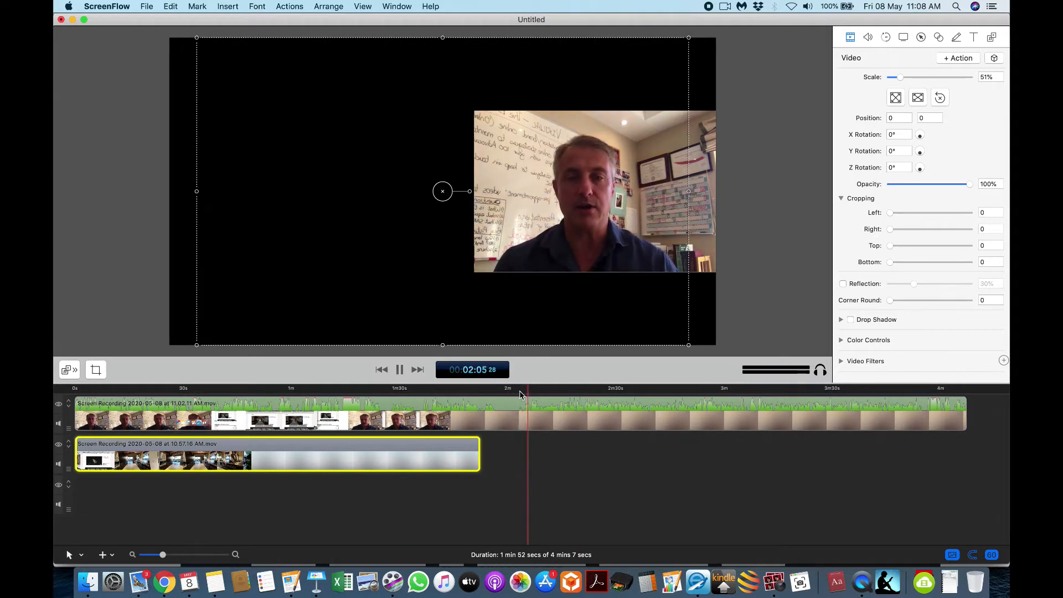
{"action": "left_click", "coordinate": [526, 420]}
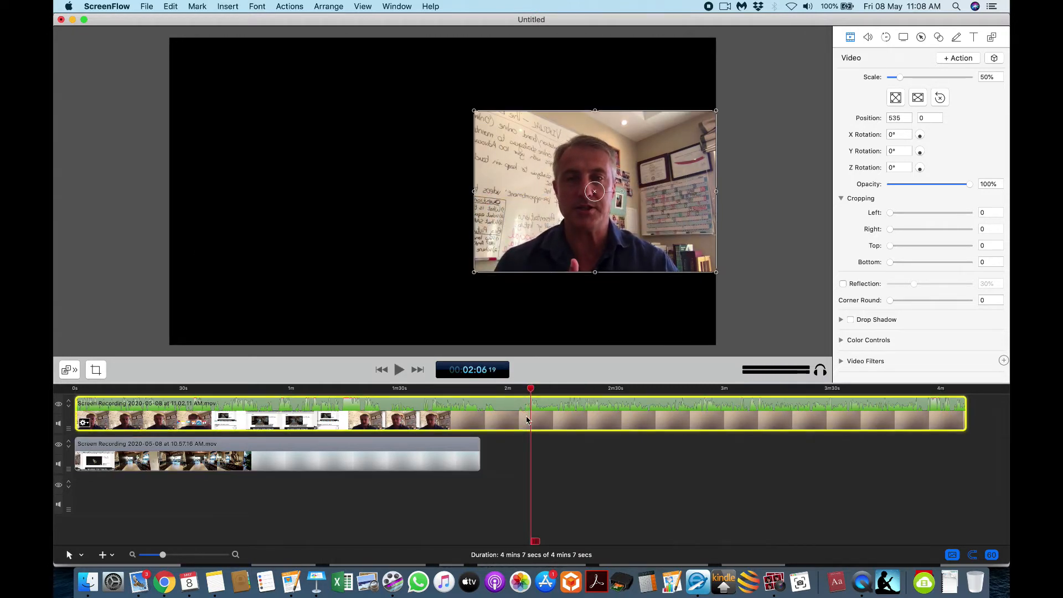
{"action": "key", "text": "super+c"}
{"action": "key", "text": "t"}
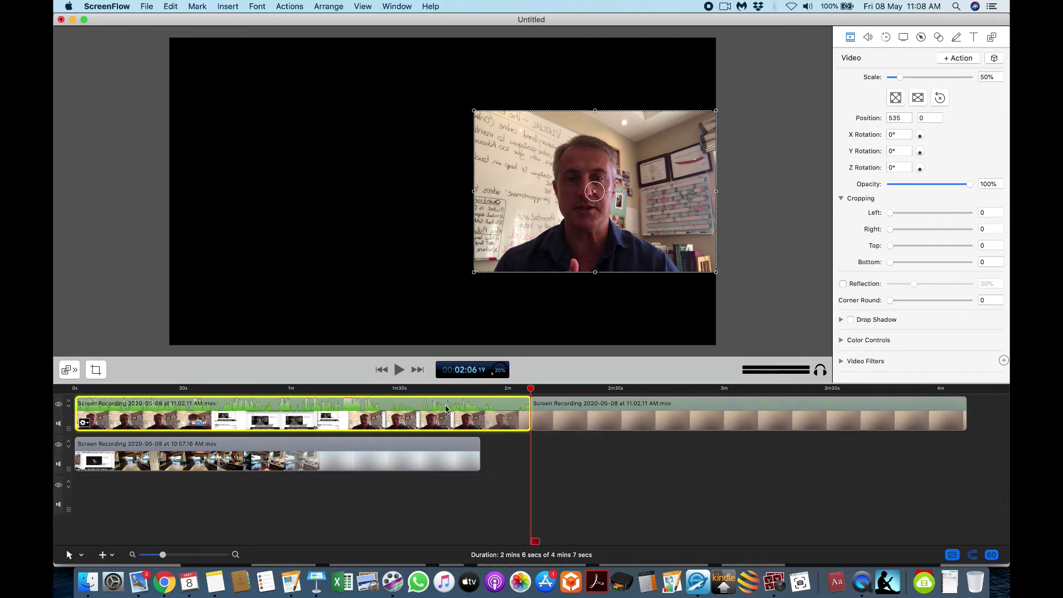
{"action": "key", "text": "Delete"}
{"action": "left_click", "coordinate": [503, 404]}
{"action": "key", "text": "Delete"}
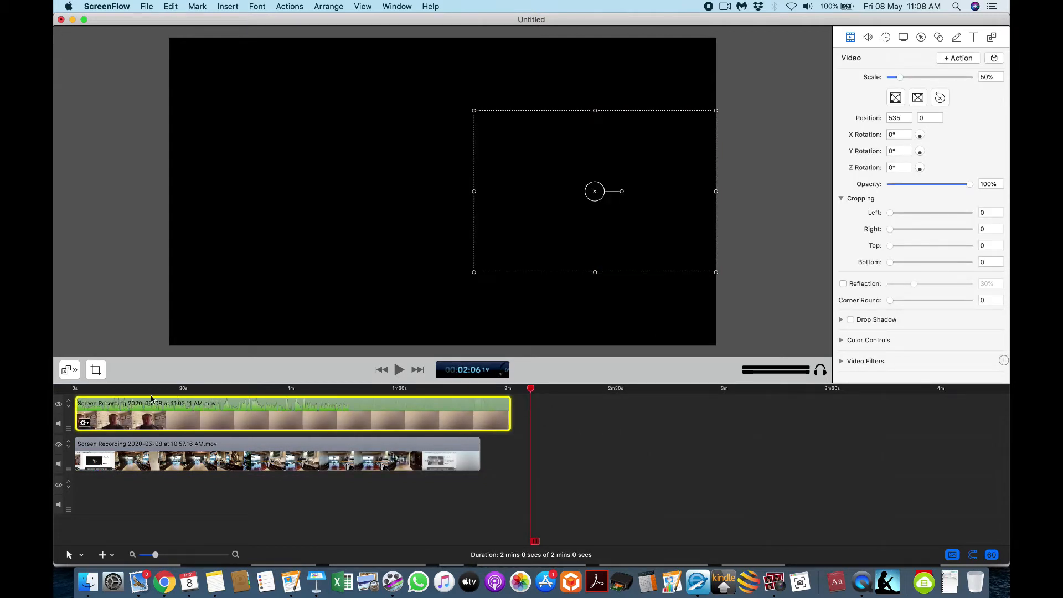
Add a starting transition to both clips and preview the opening seconds from the beginning.
{"action": "left_click", "coordinate": [124, 486]}
{"action": "key", "text": "super+a"}
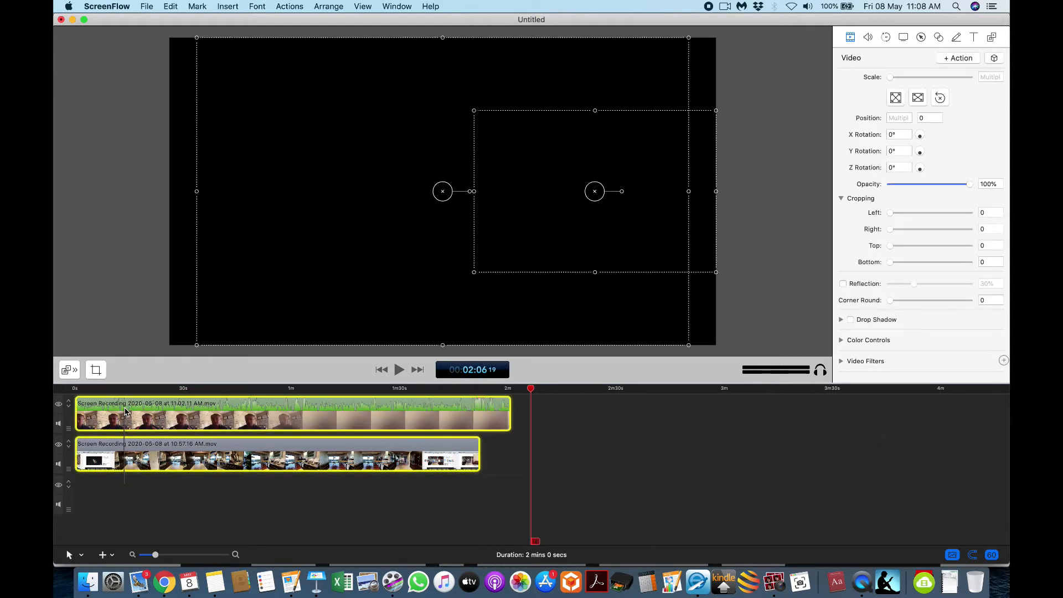
{"action": "key", "text": "super+c"}
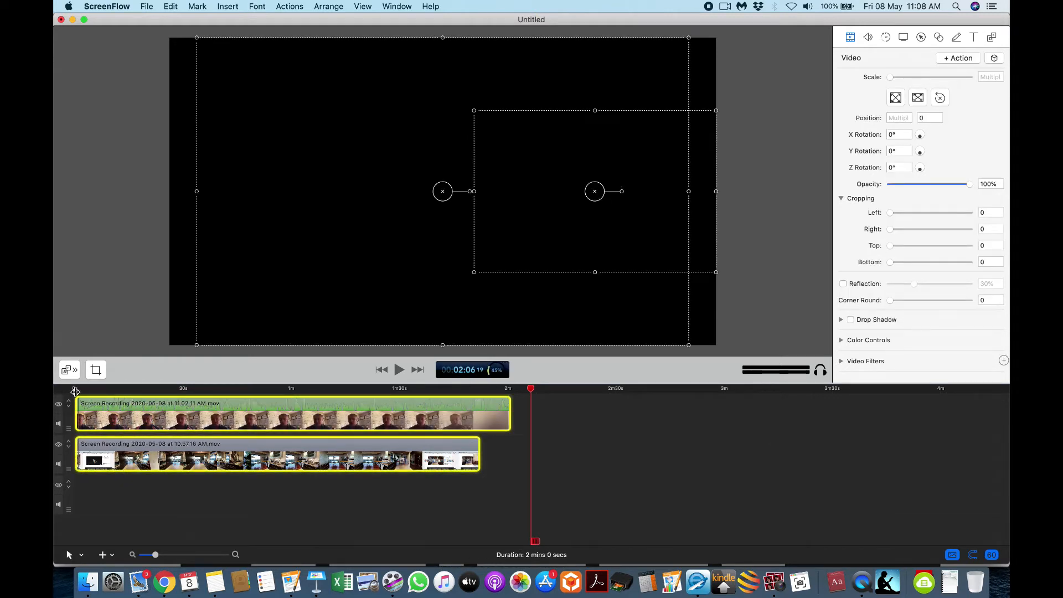
{"action": "key", "text": "Home"}
{"action": "key", "text": "space"}
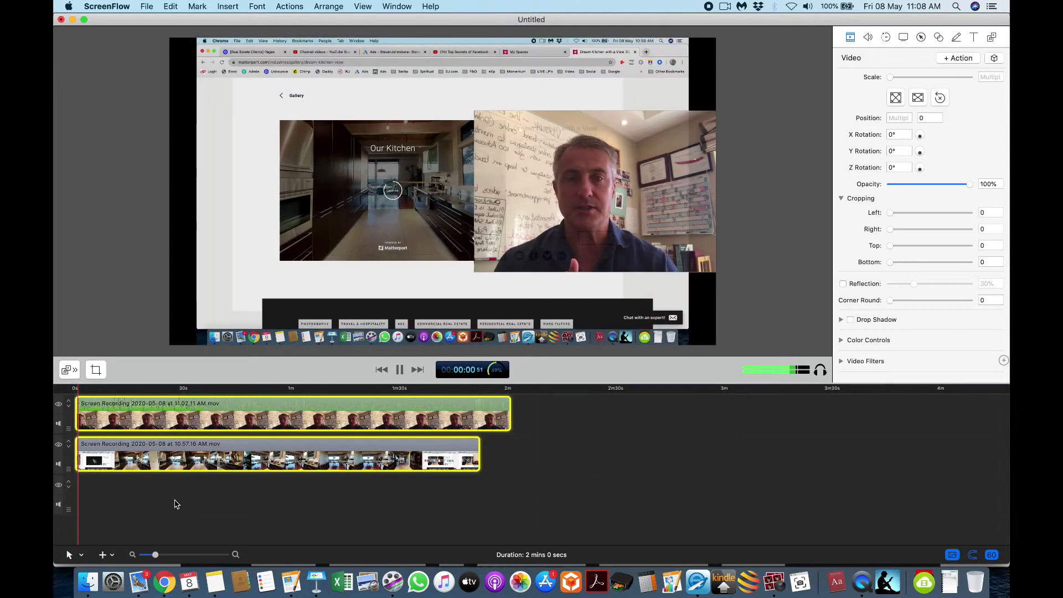
{"action": "key", "text": "super+shift+a"}
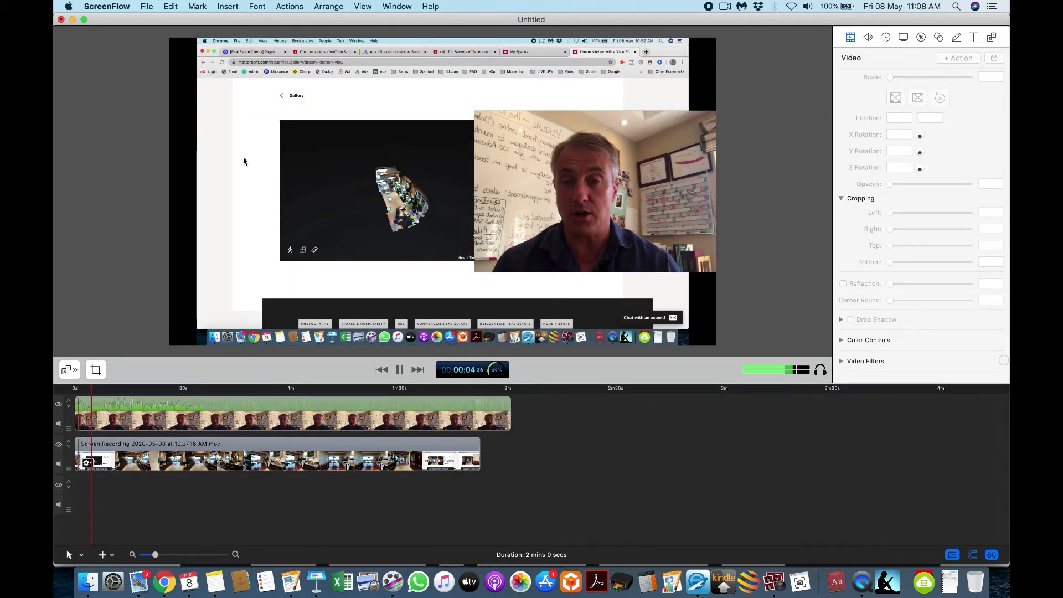
{"action": "key", "text": "space"}
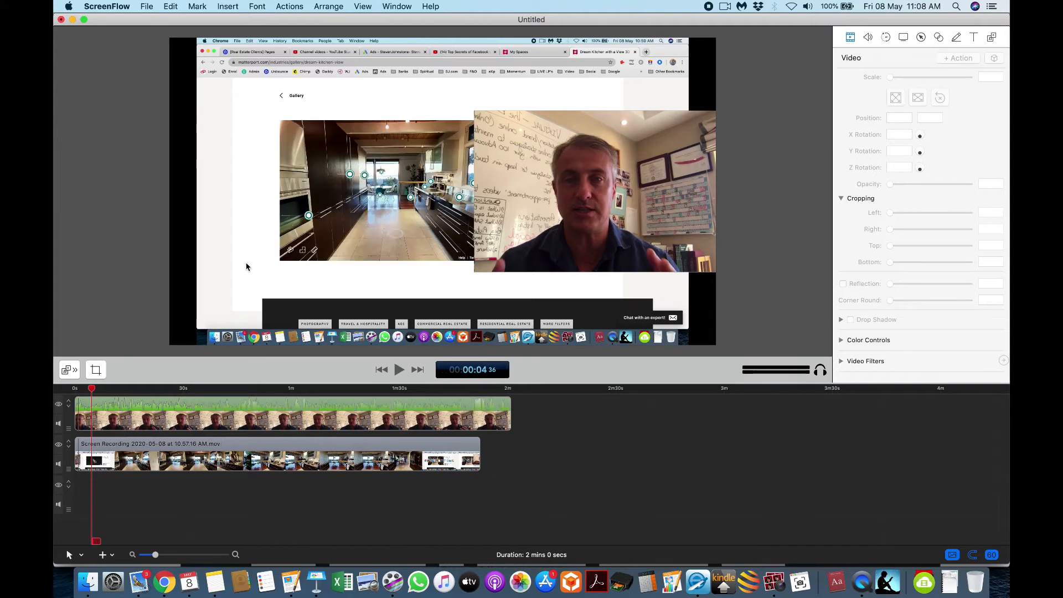
At about 8 seconds, scale the kitchen-tour clip to 42% and align it with the canvas's left edge at position -261, 0.
{"action": "key", "text": "space"}
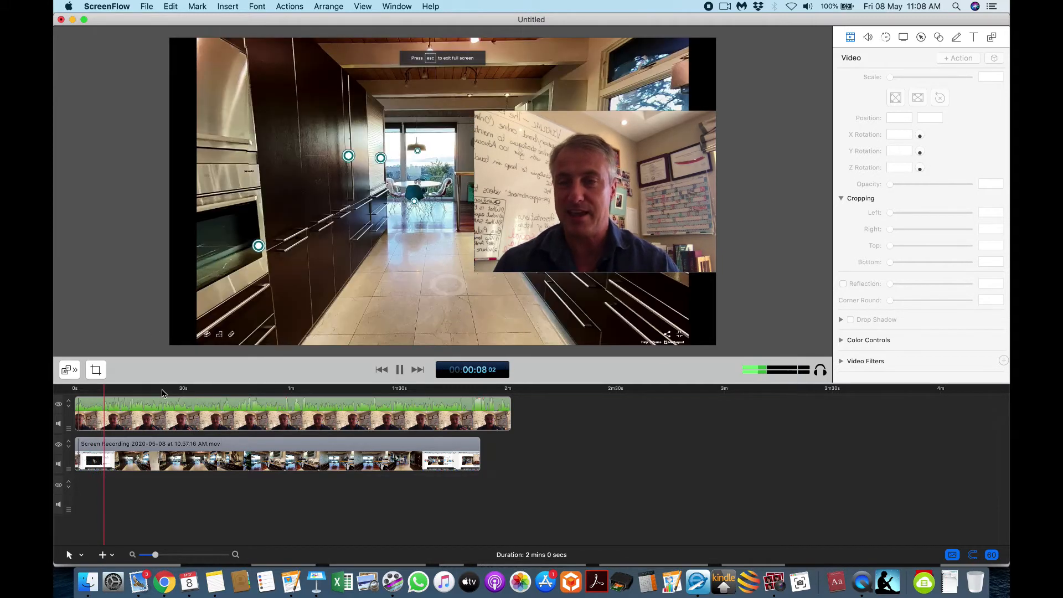
{"action": "key", "text": "space"}
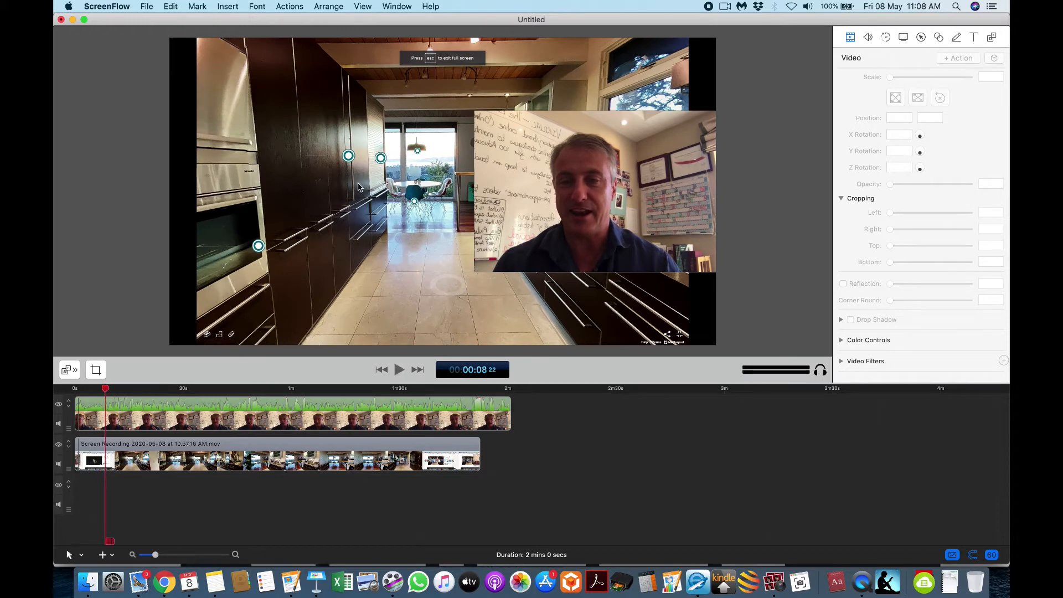
{"action": "left_click", "coordinate": [272, 296]}
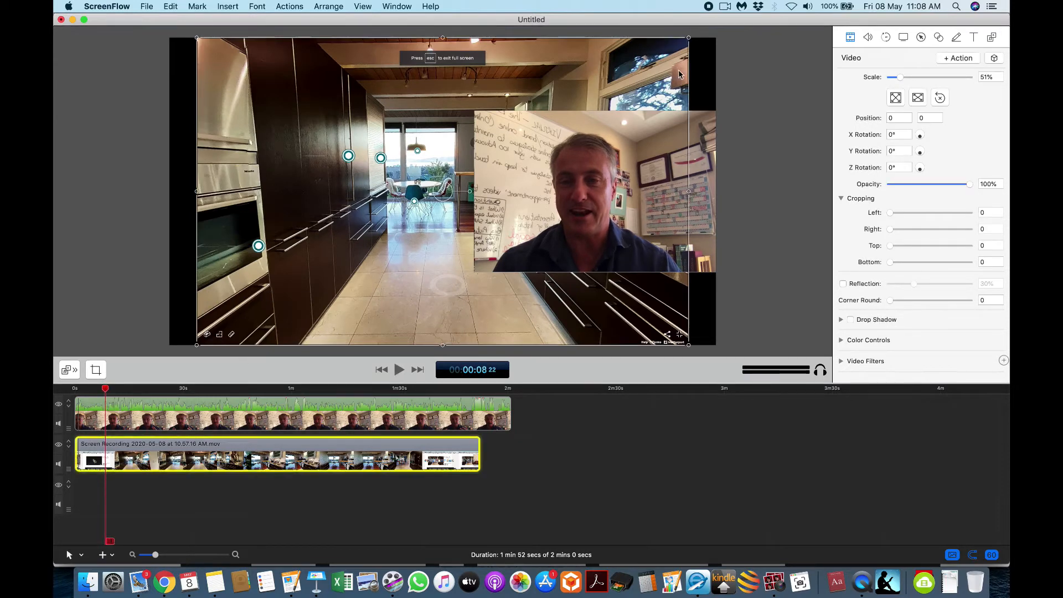
{"action": "left_click_drag", "start_coordinate": [688, 38], "coordinate": [595, 96]}
{"action": "left_click_drag", "start_coordinate": [406, 179], "coordinate": [374, 160]}
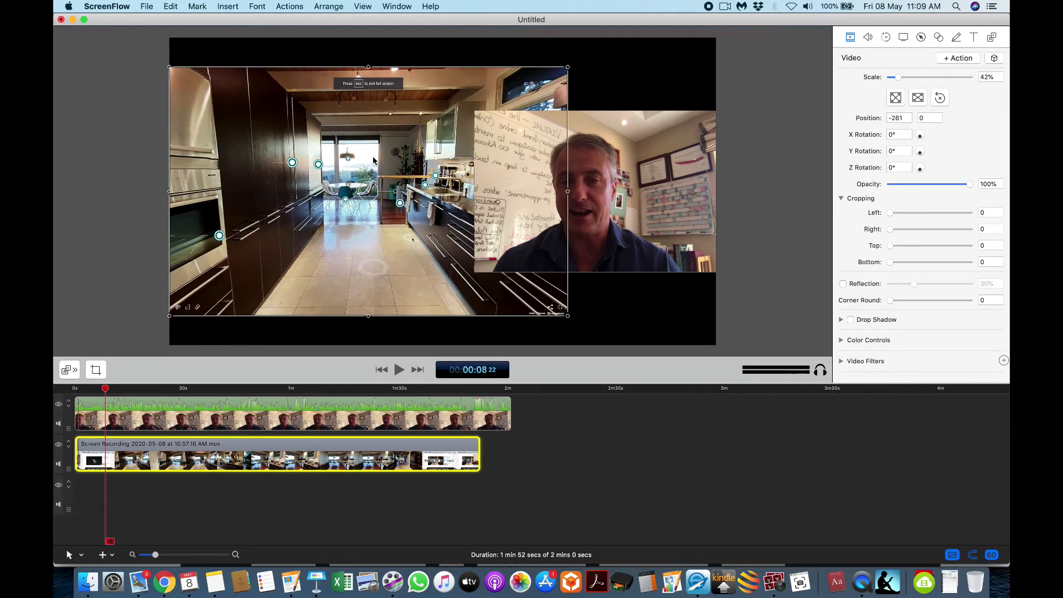
Shrink the webcam clip to 41%, keeping its upper-right corner anchored so that it sits at position 611, 51.
{"action": "left_click", "coordinate": [588, 138]}
{"action": "left_click_drag", "start_coordinate": [478, 276], "coordinate": [513, 242]}
{"action": "left_click", "coordinate": [632, 179]}
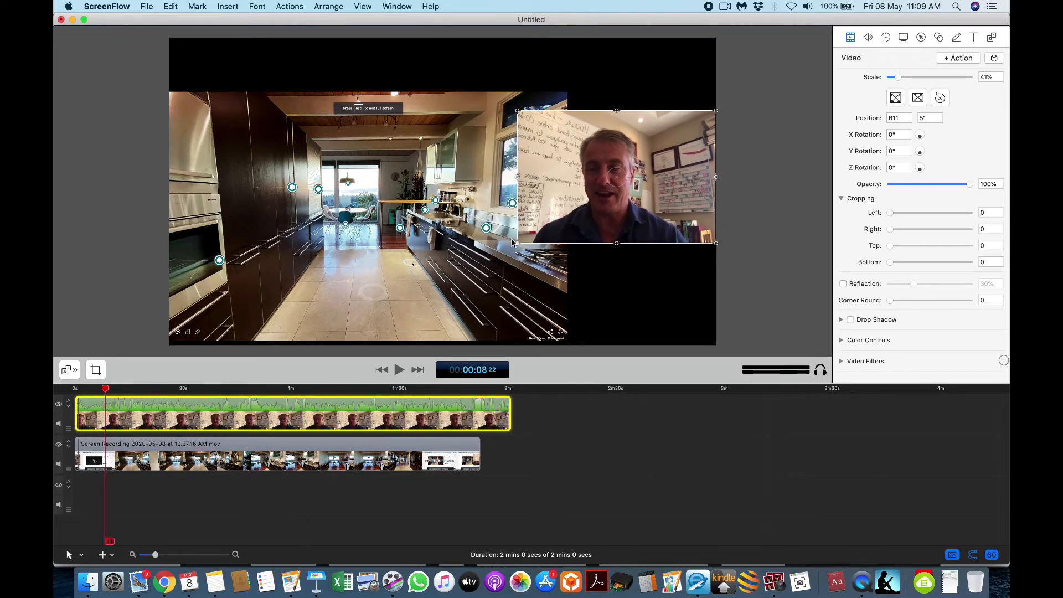
Move the webcam picture to position 582, 261 and shrink the kitchen-tour clip to 29% with its upper-left corner fixed, at position -464, 40.
{"action": "left_click_drag", "start_coordinate": [619, 186], "coordinate": [611, 125]}
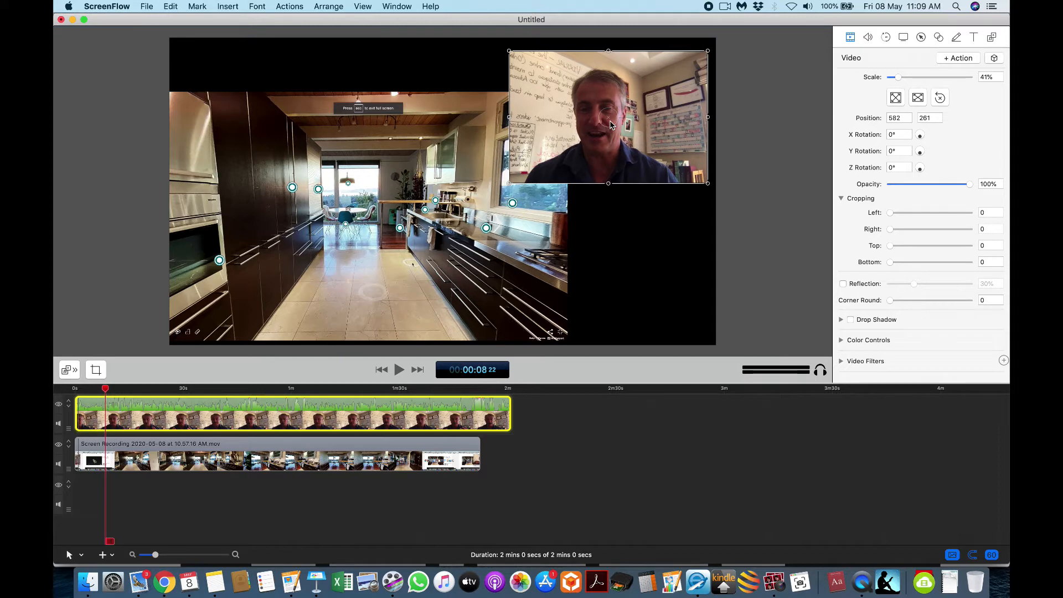
{"action": "left_click", "coordinate": [525, 289]}
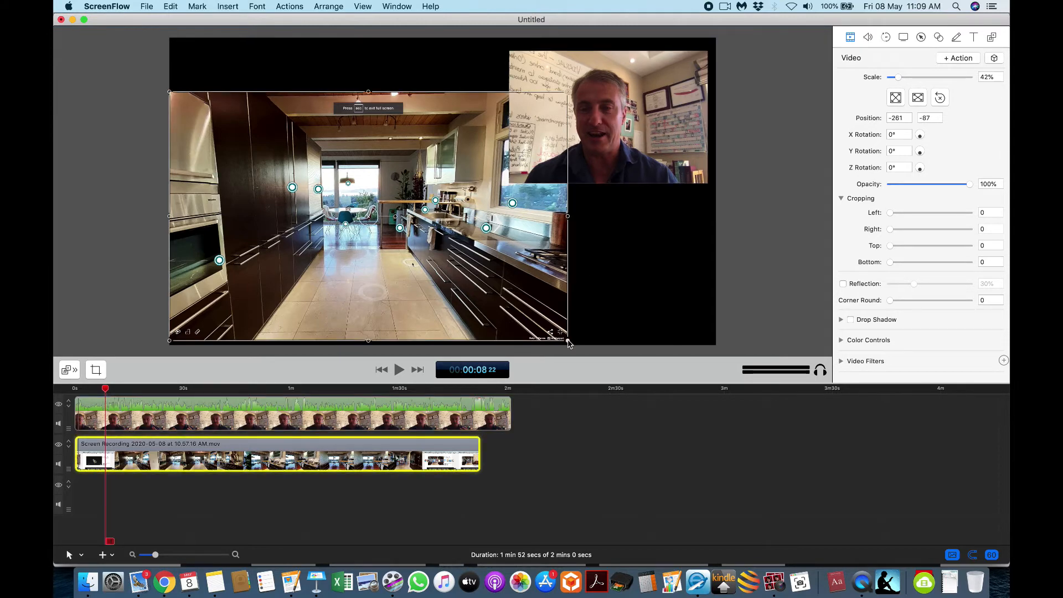
{"action": "left_click_drag", "start_coordinate": [569, 344], "coordinate": [452, 270]}
Align the webcam picture with the kitchen tour's upper edge and enlarge it to 55% at position 496, 40, so both sit side by side.
{"action": "left_click_drag", "start_coordinate": [576, 151], "coordinate": [585, 196]}
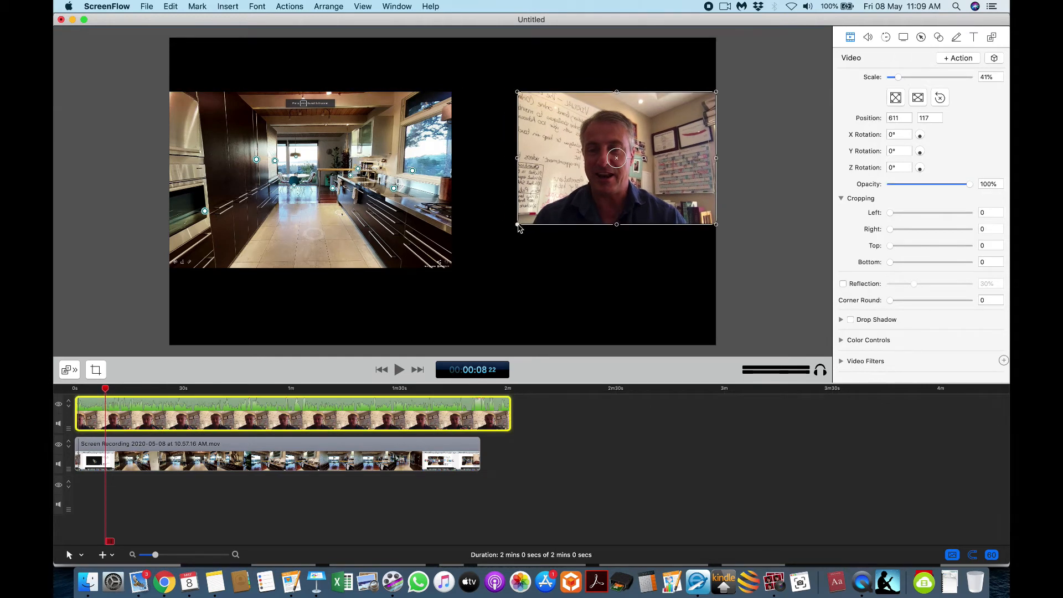
{"action": "left_click_drag", "start_coordinate": [518, 225], "coordinate": [472, 280]}
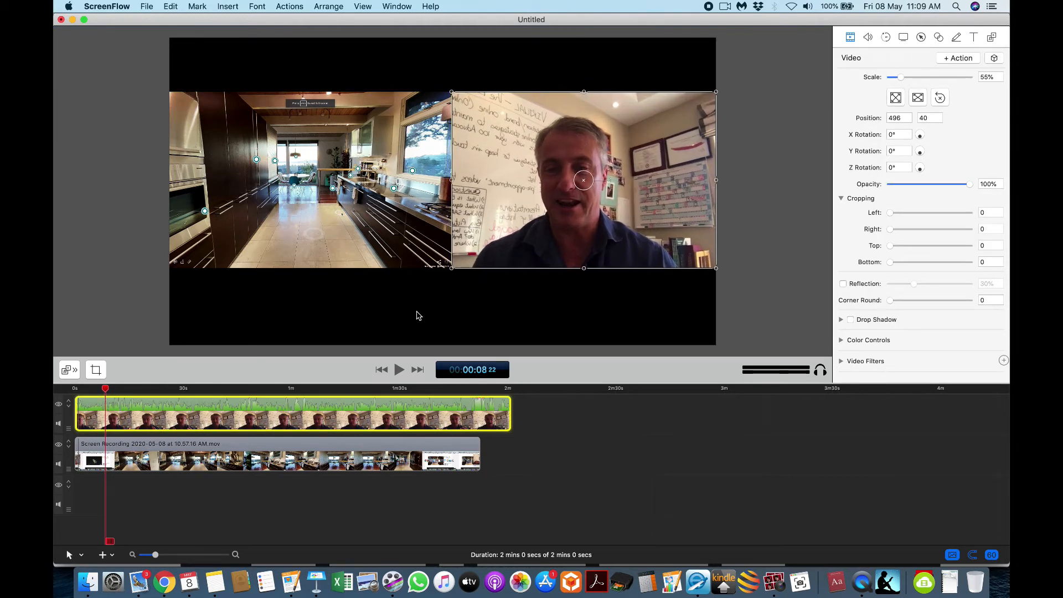
{"action": "left_click", "coordinate": [490, 295]}
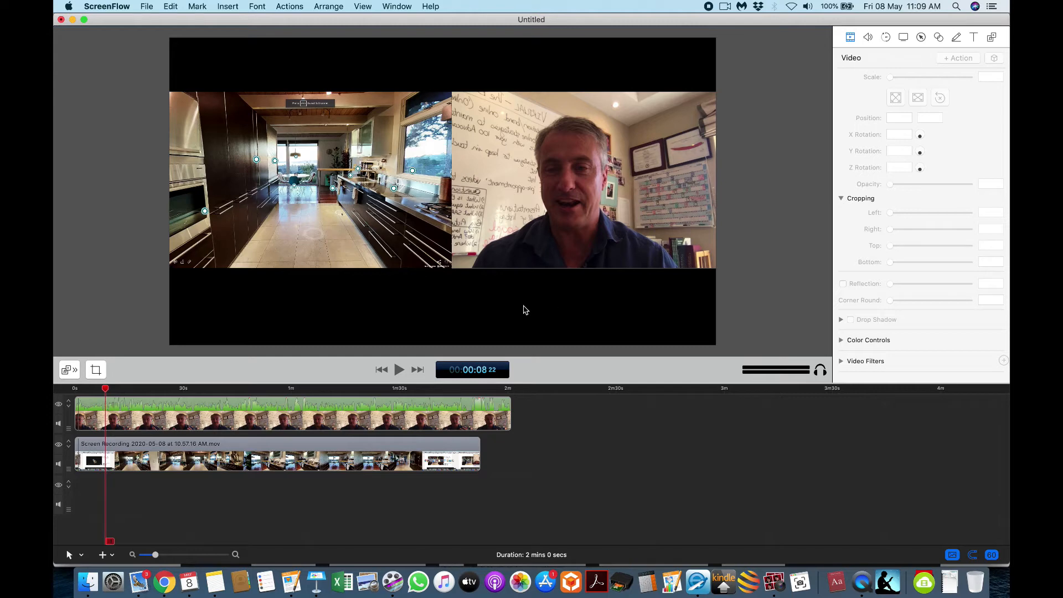
Add sky1.jpg from the Barleyfield Images folder to the timeline on a track beneath both clips, spanning the full 2 minutes.
{"action": "key", "text": "super+Tab"}
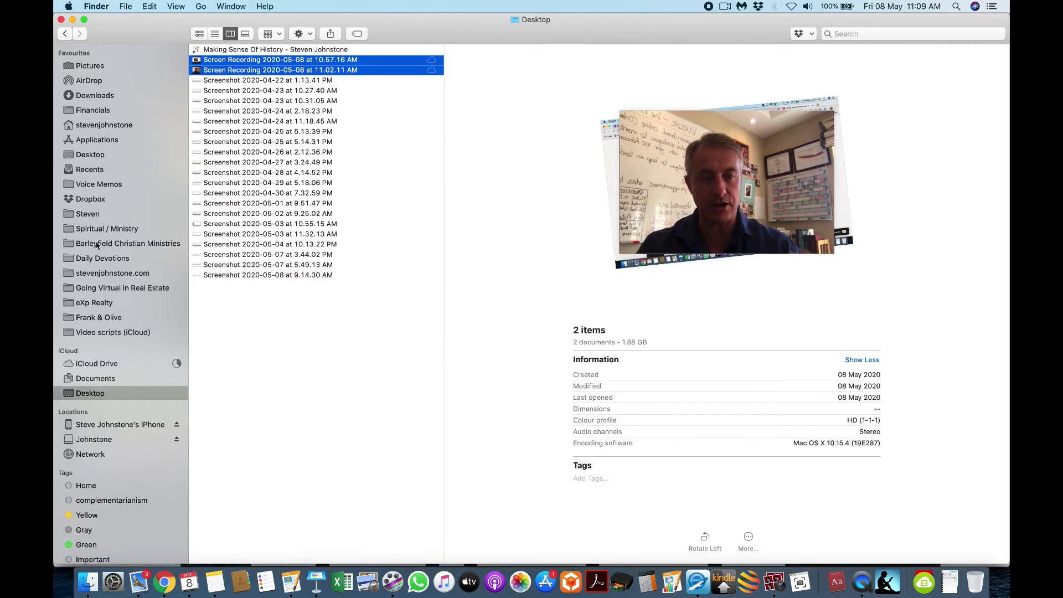
{"action": "left_click", "coordinate": [83, 244]}
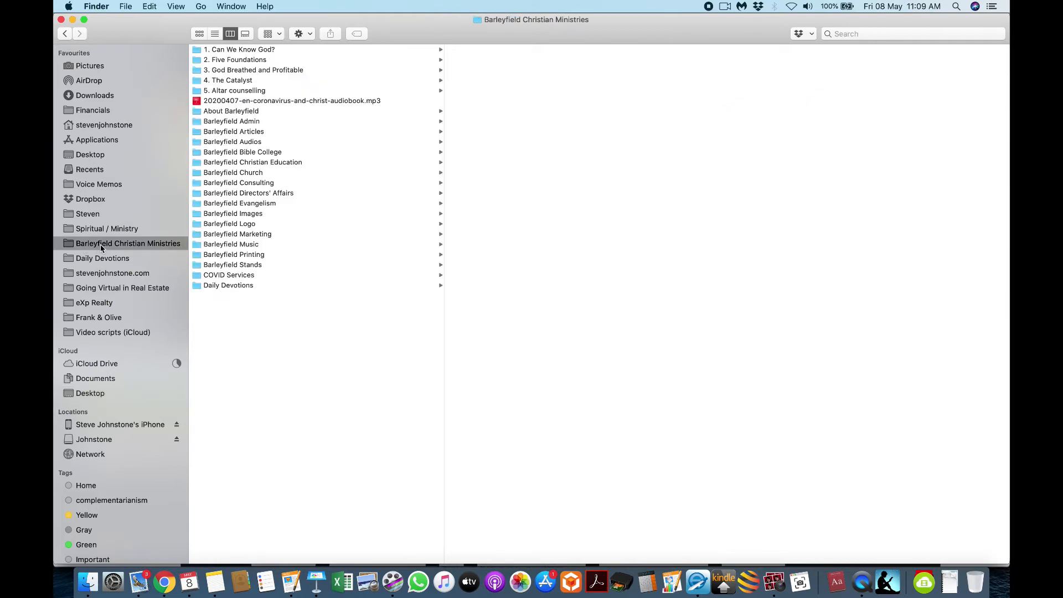
{"action": "left_click", "coordinate": [235, 214]}
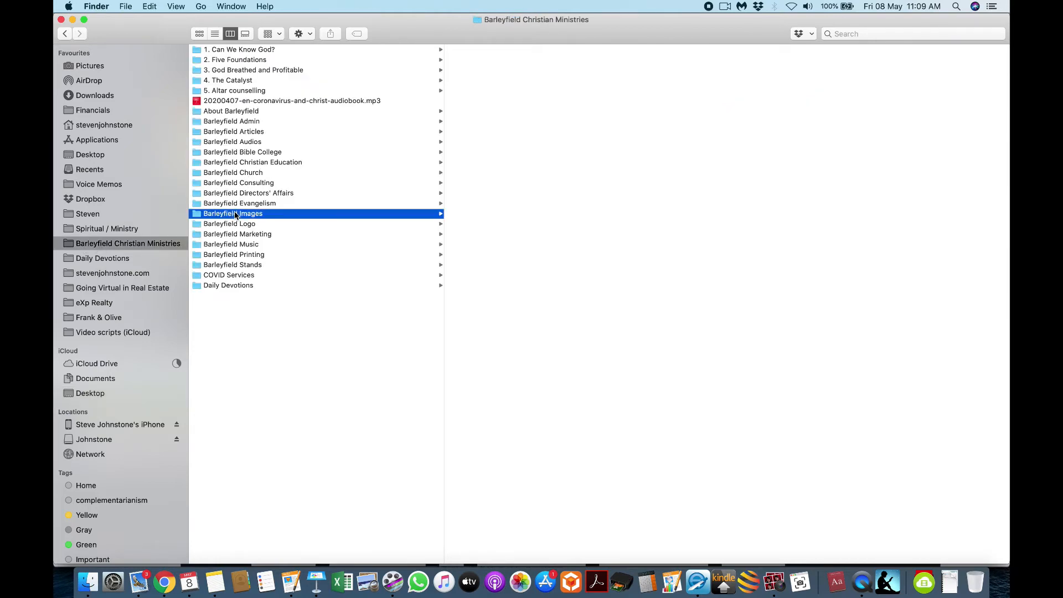
{"action": "scroll", "coordinate": [471, 244], "scroll_direction": "down", "scroll_amount": 10}
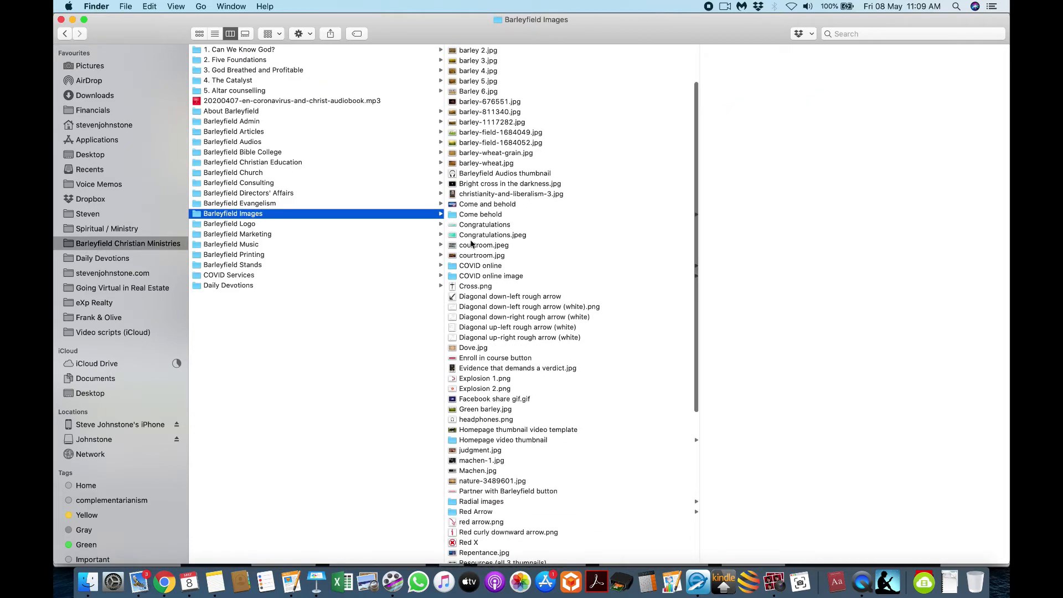
{"action": "scroll", "coordinate": [471, 282], "scroll_direction": "down", "scroll_amount": 1}
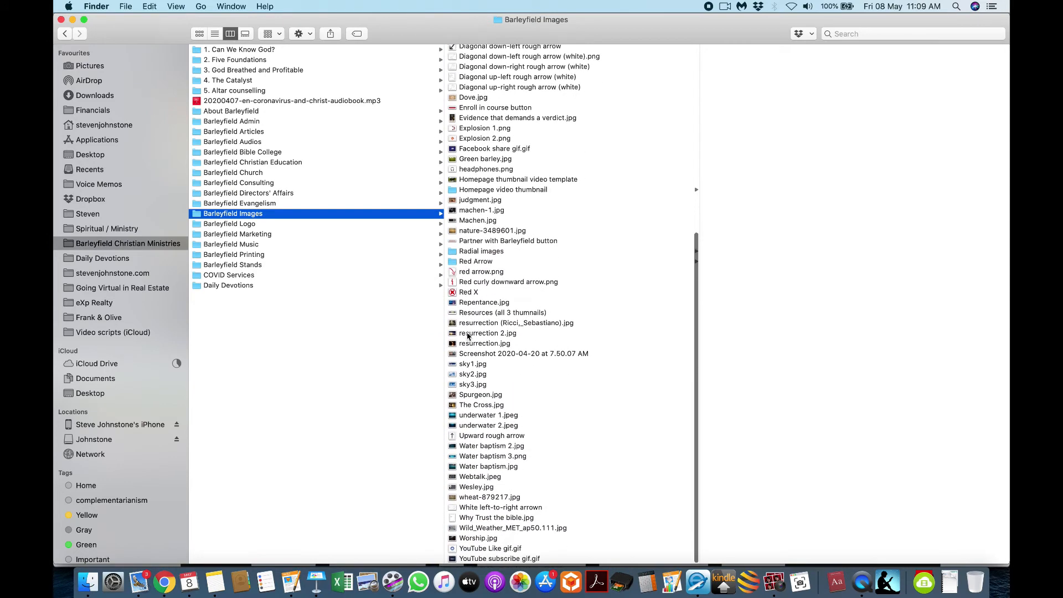
{"action": "left_click", "coordinate": [464, 363]}
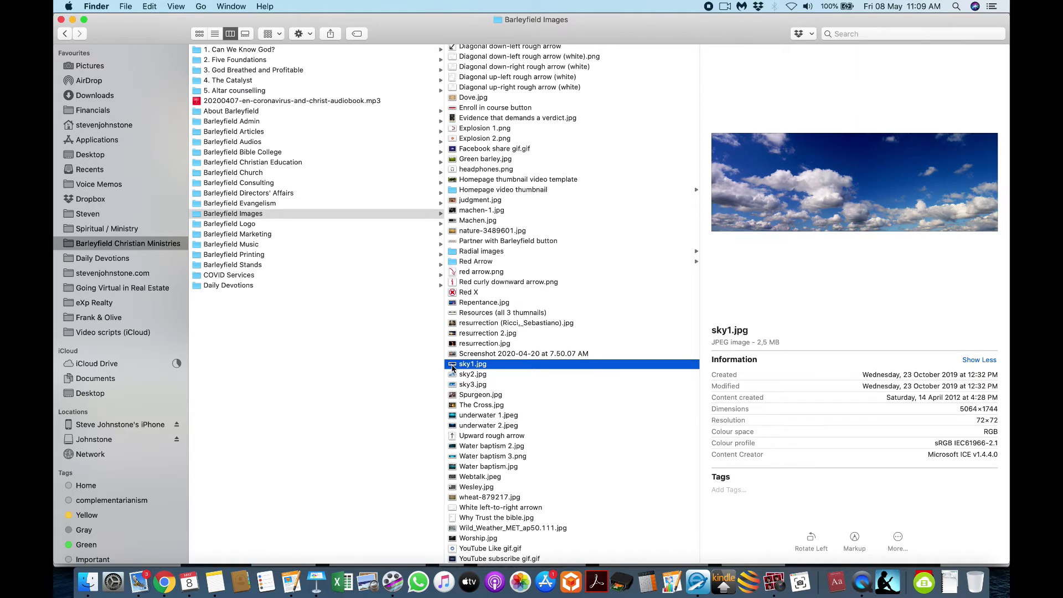
{"action": "left_click_drag", "start_coordinate": [453, 368], "coordinate": [510, 486]}
{"action": "key", "text": "super+Tab"}
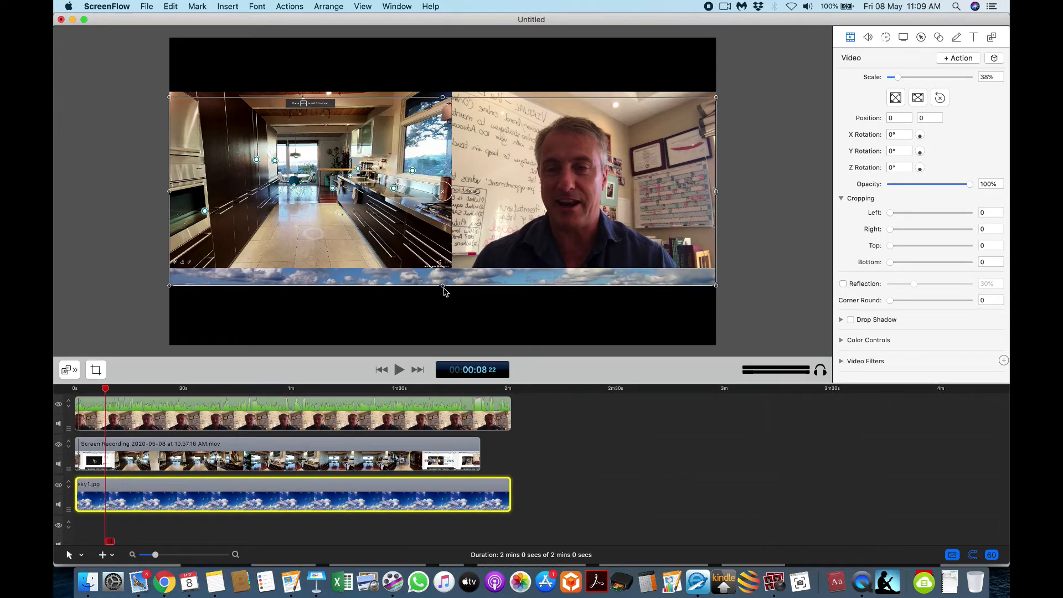
Scale the sky image to 62% at position 0, 0 so that it covers the canvas height as a background.
{"action": "left_click_drag", "start_coordinate": [444, 287], "coordinate": [446, 344]}
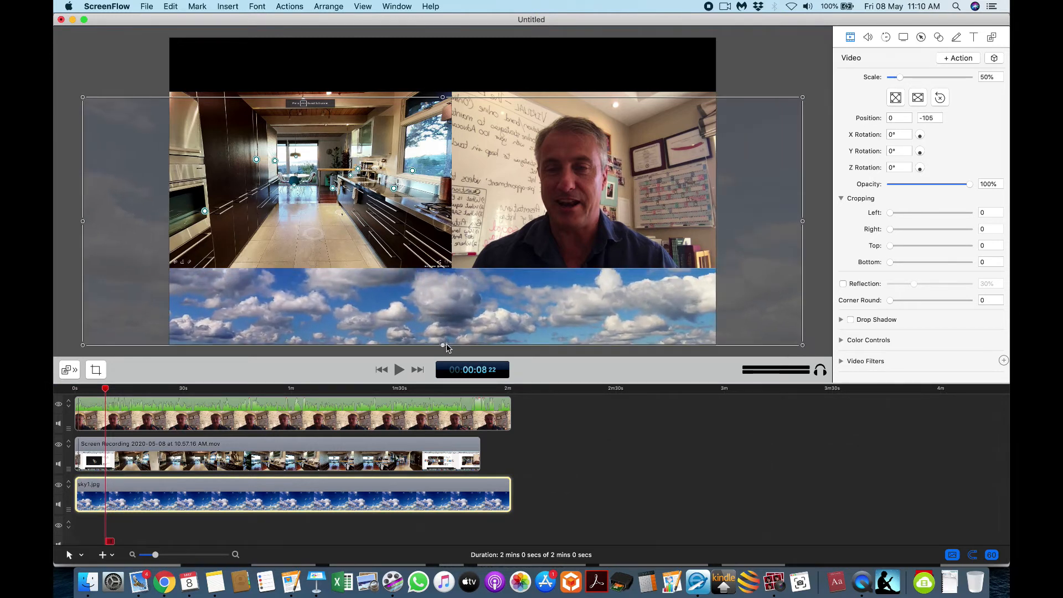
{"action": "left_click_drag", "start_coordinate": [444, 98], "coordinate": [445, 39]}
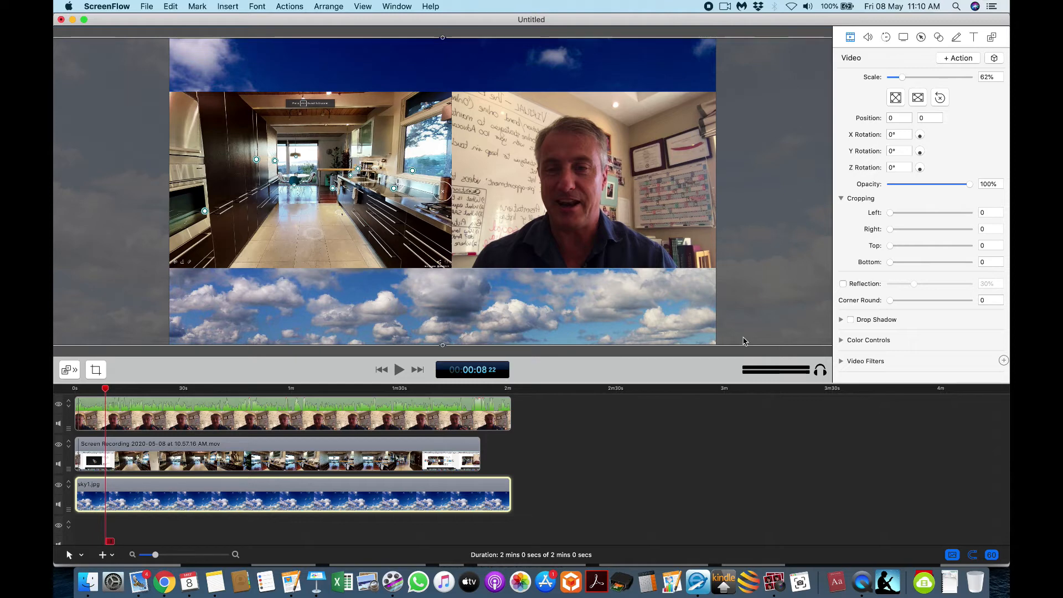
{"action": "left_click", "coordinate": [729, 475]}
Add the "Red links black letters transparent" logo from the Marketing Logo folder as a full-length top track and centre it beneath the two pictures.
{"action": "key", "text": "super+Tab"}
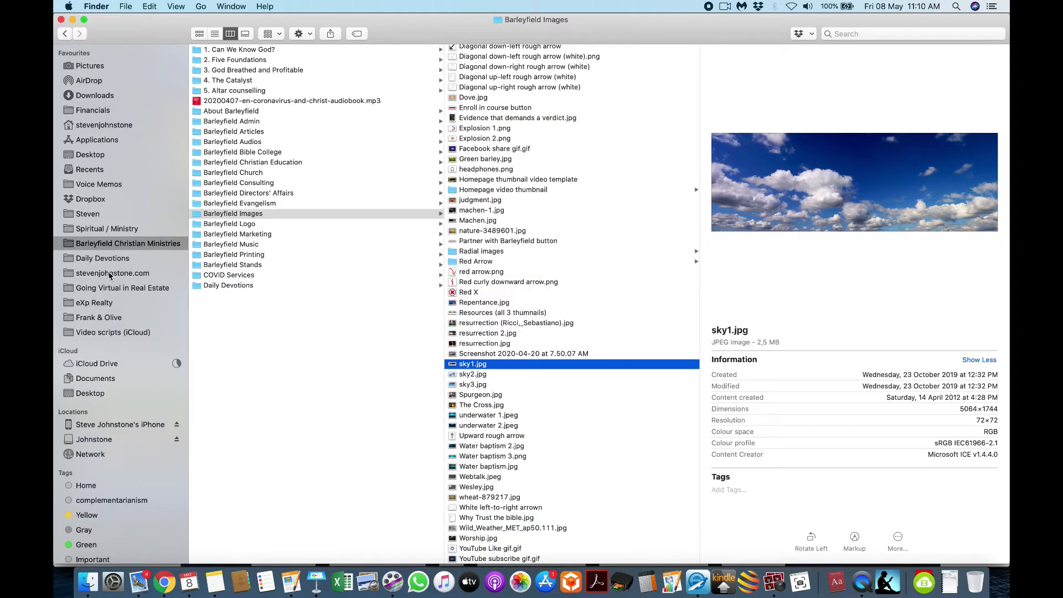
{"action": "left_click", "coordinate": [111, 274]}
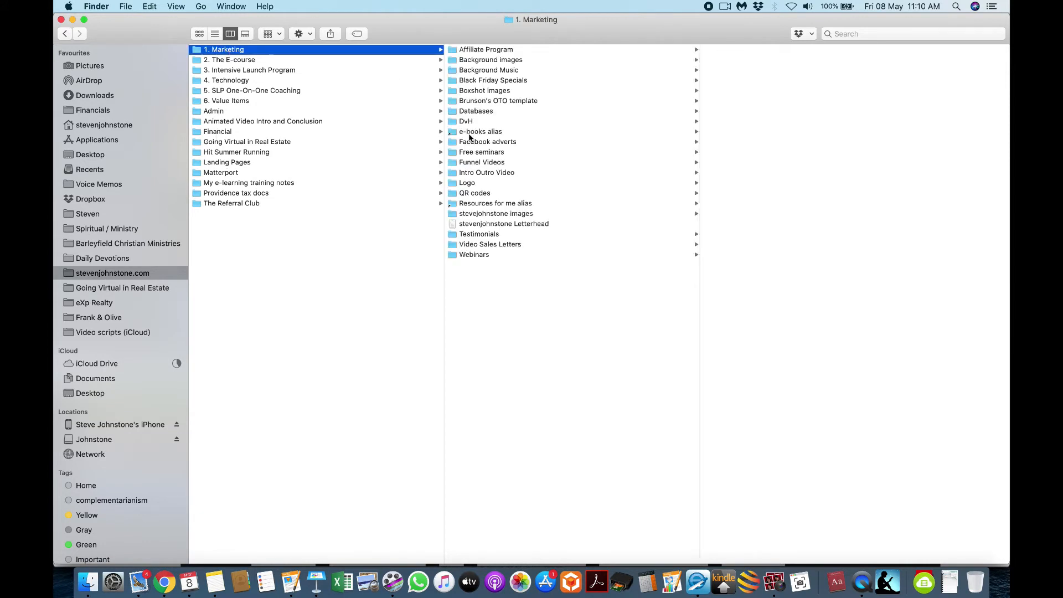
{"action": "left_click", "coordinate": [465, 184]}
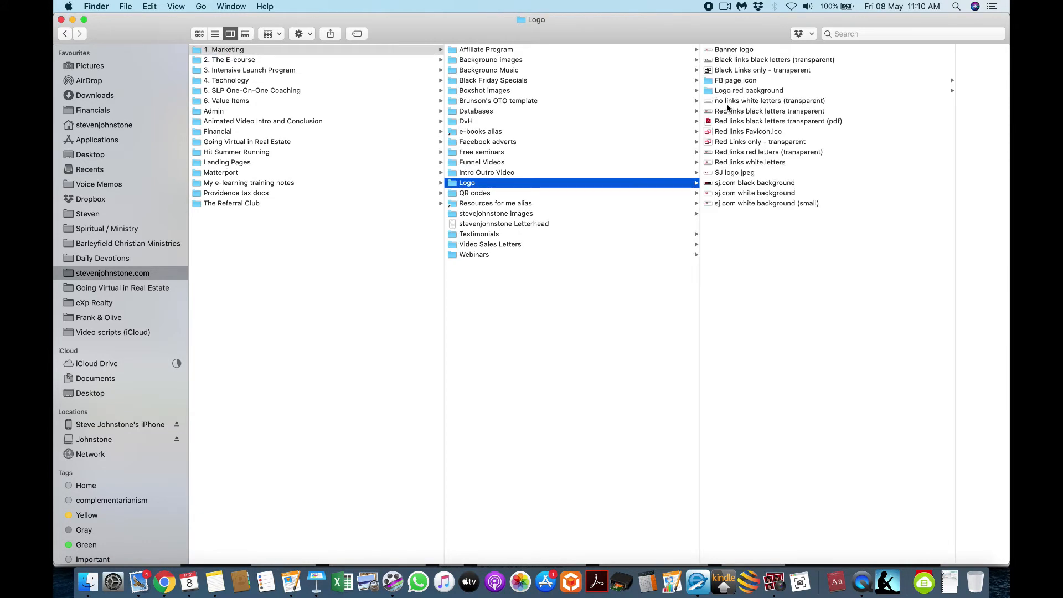
{"action": "left_click_drag", "start_coordinate": [708, 112], "coordinate": [510, 412]}
{"action": "key", "text": "super+Tab"}
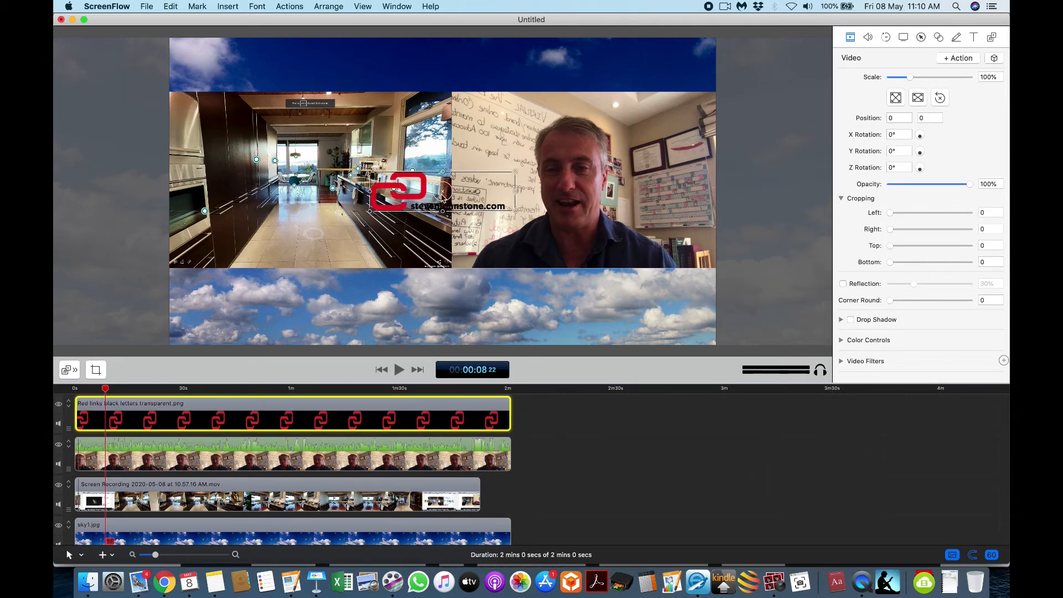
{"action": "left_click_drag", "start_coordinate": [443, 193], "coordinate": [443, 316]}
{"action": "left_click", "coordinate": [606, 477]}
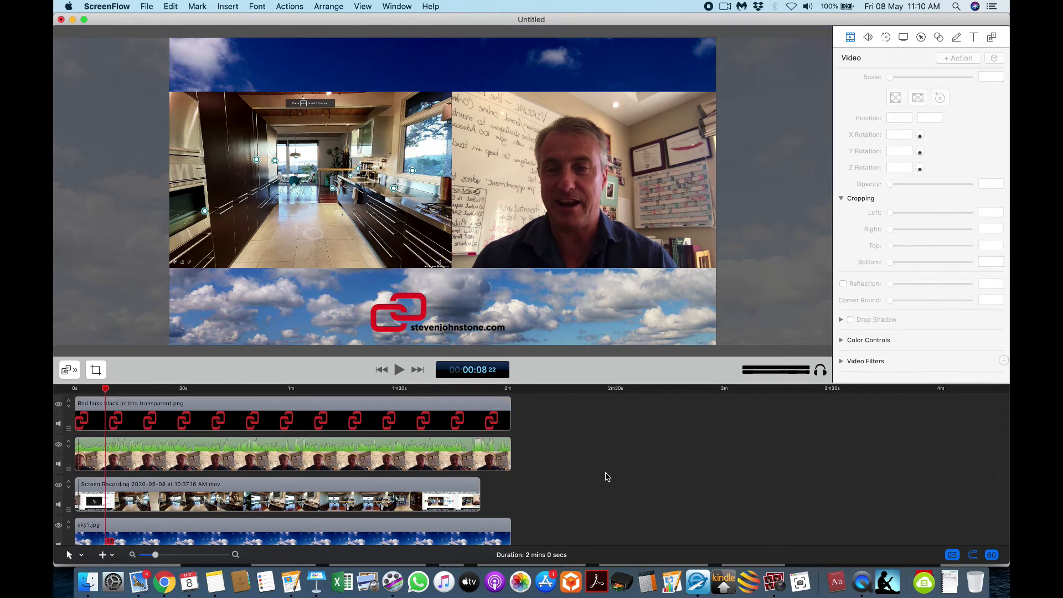
Preview the composition from the beginning up to about 1:31 to find where the kitchen tour ends.
{"action": "left_click", "coordinate": [76, 390]}
{"action": "key", "text": "space"}
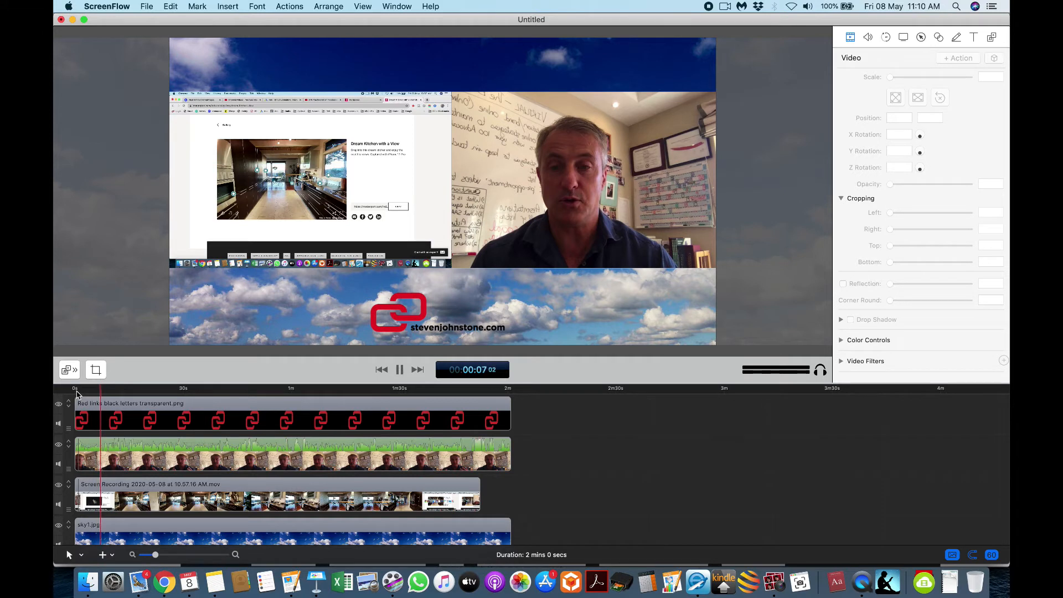
{"action": "key", "text": "space"}
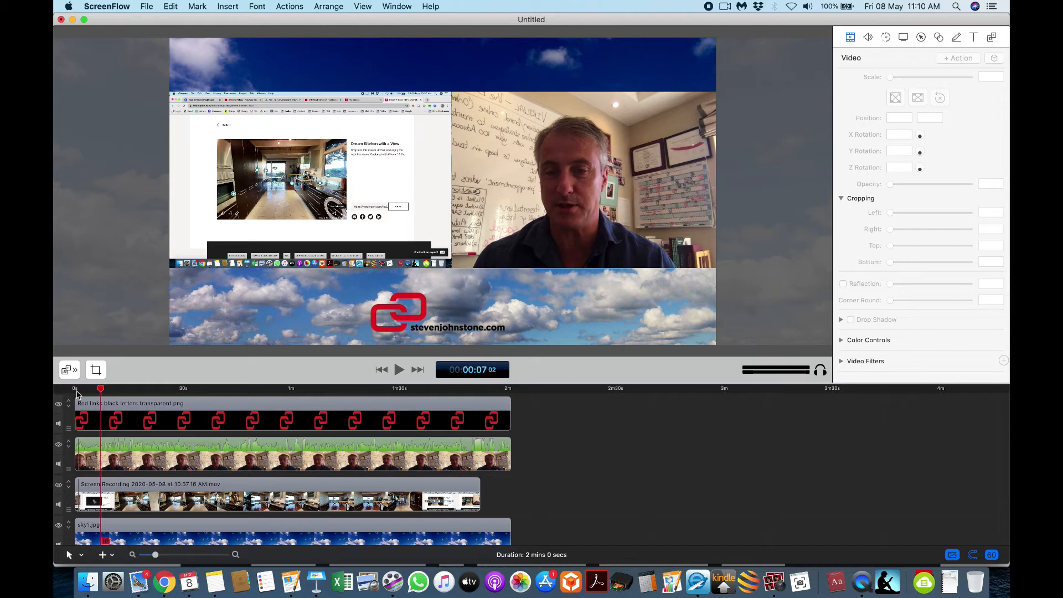
{"action": "key", "text": "space"}
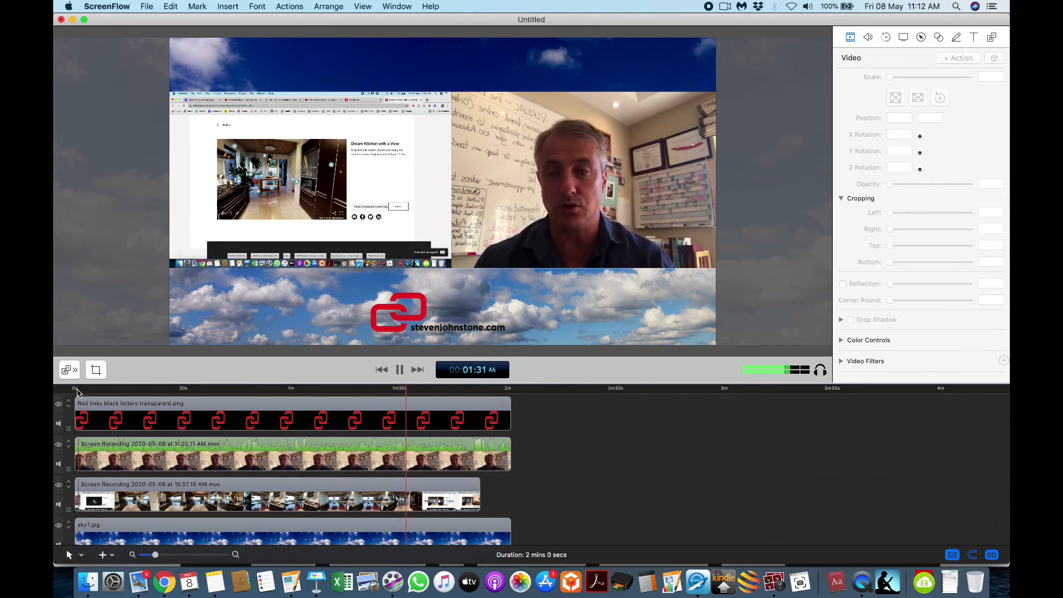
Split the kitchen-tour clip at about 1:25 and delete the part after the cut.
{"action": "left_click", "coordinate": [399, 389]}
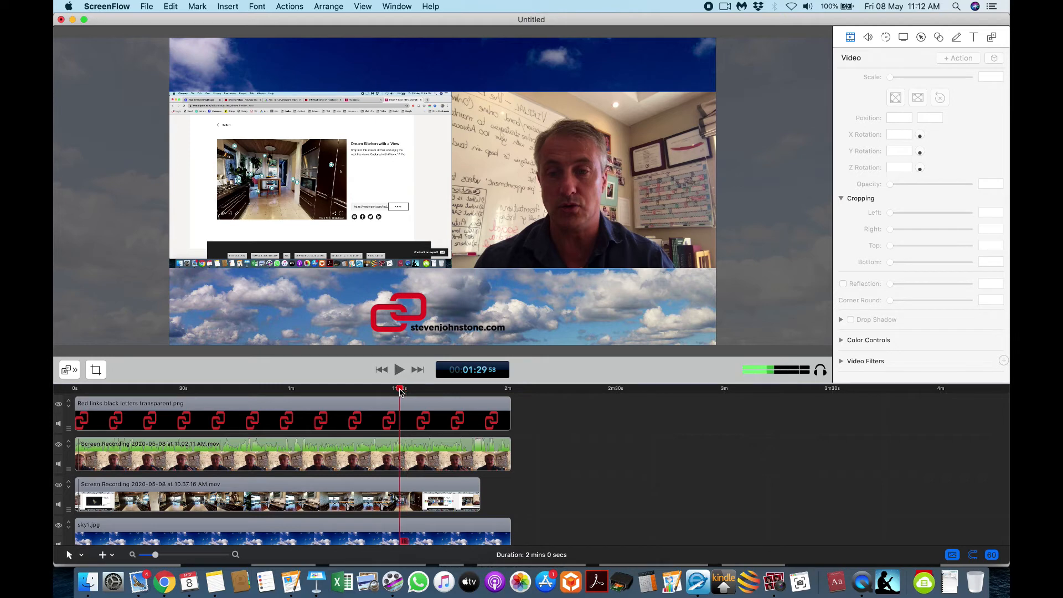
{"action": "left_click_drag", "start_coordinate": [401, 391], "coordinate": [386, 391]}
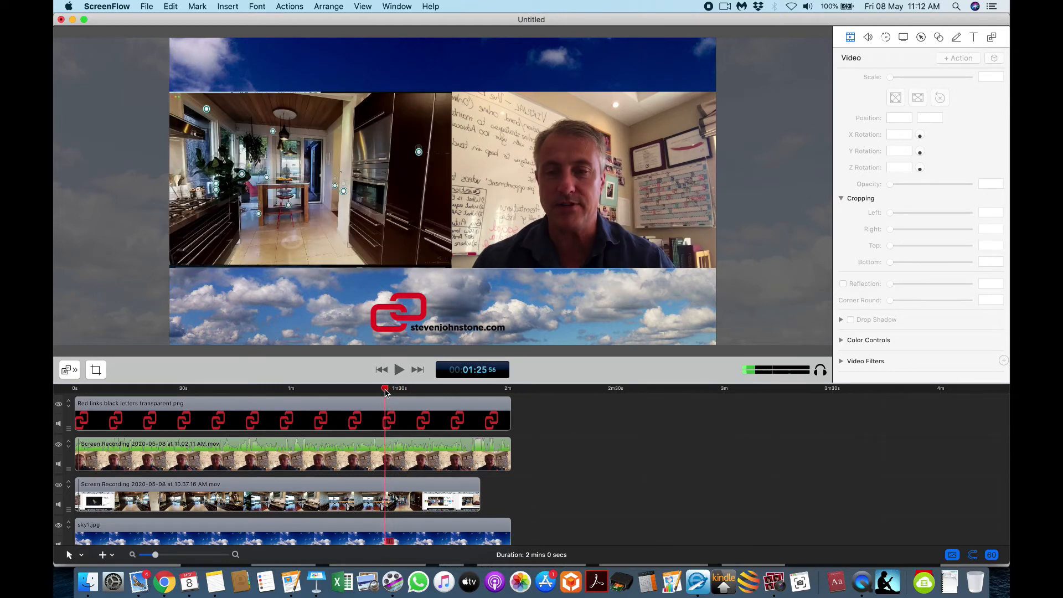
{"action": "left_click", "coordinate": [388, 495]}
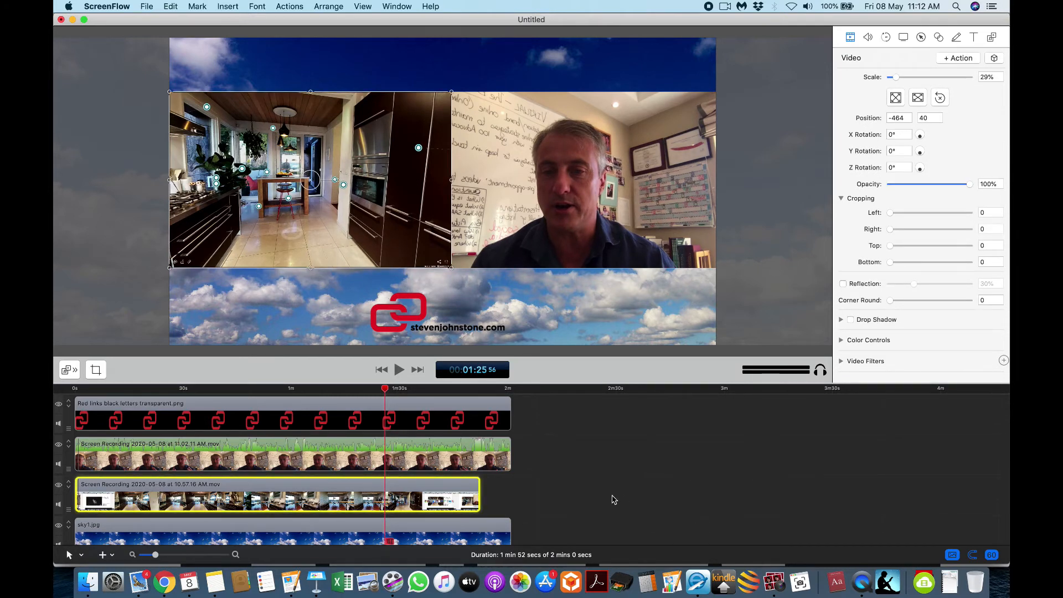
{"action": "key", "text": "super+c"}
{"action": "key", "text": "t"}
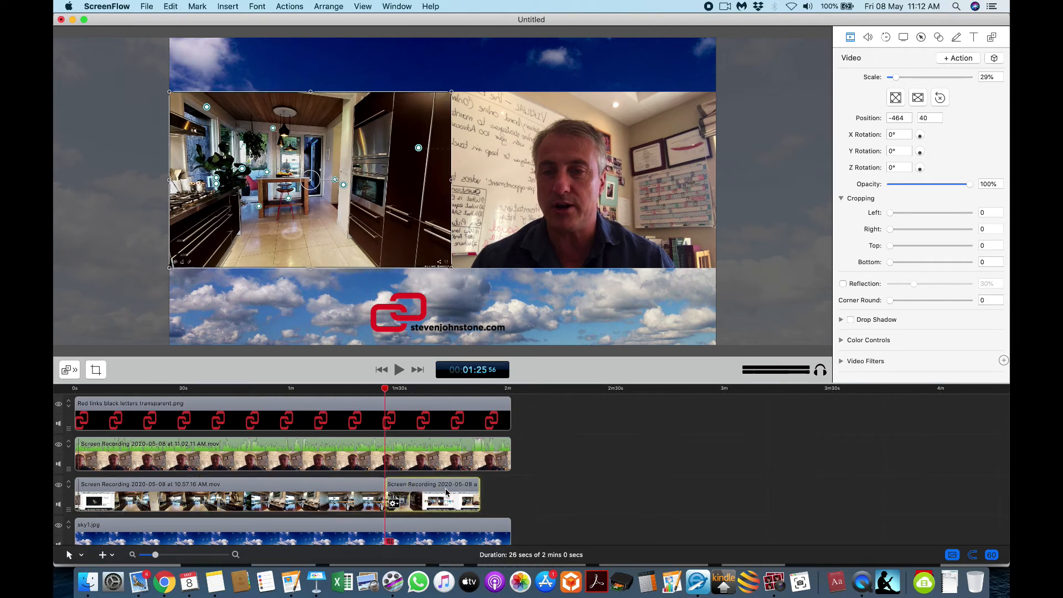
{"action": "left_click", "coordinate": [446, 493]}
{"action": "key", "text": "Delete"}
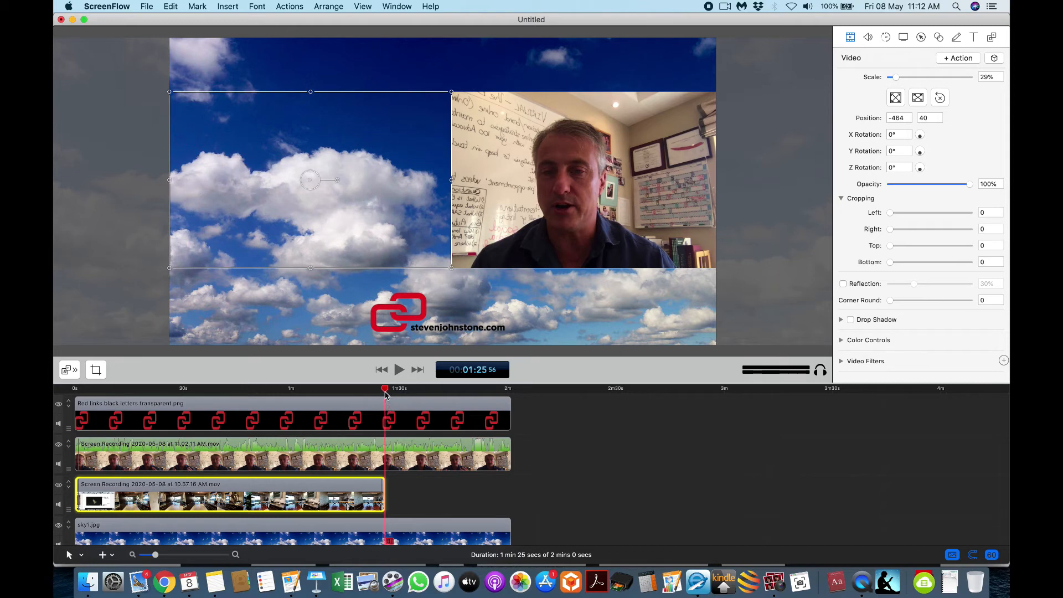
Add an ending transition to the kitchen-tour clip and preview its end from about 1:24.
{"action": "left_click_drag", "start_coordinate": [386, 394], "coordinate": [379, 393]}
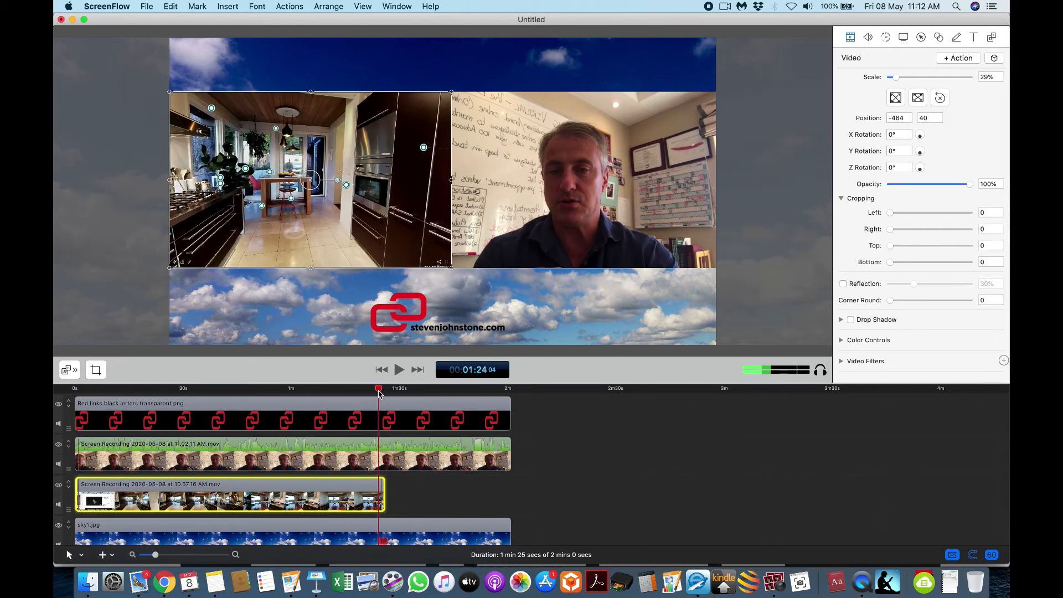
{"action": "key", "text": "space"}
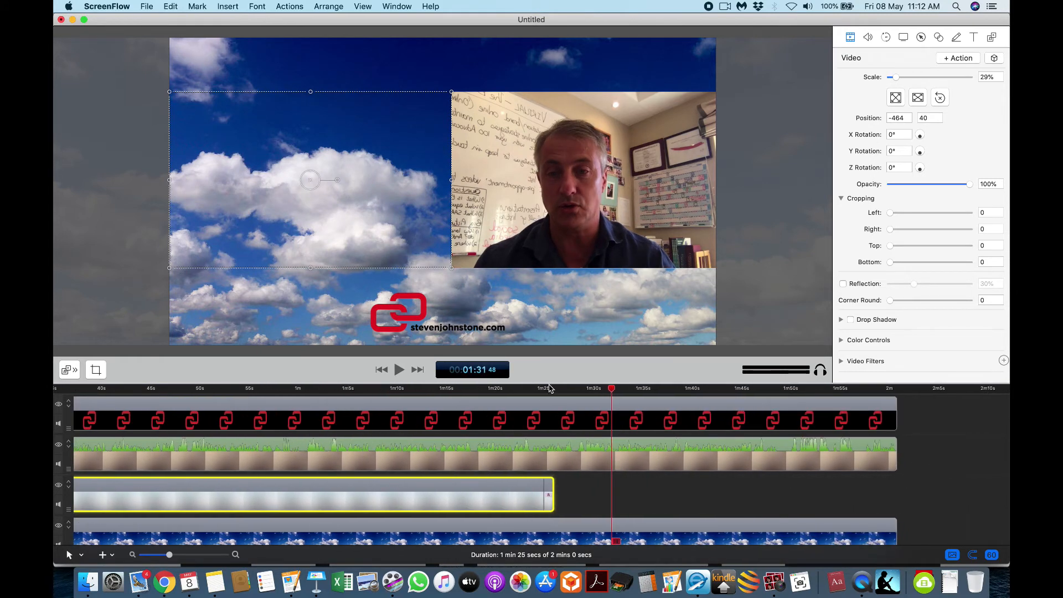
Split the webcam clip at about 1:25 and extend the second part's start slightly over the first to create a transition between them.
{"action": "left_click", "coordinate": [547, 390]}
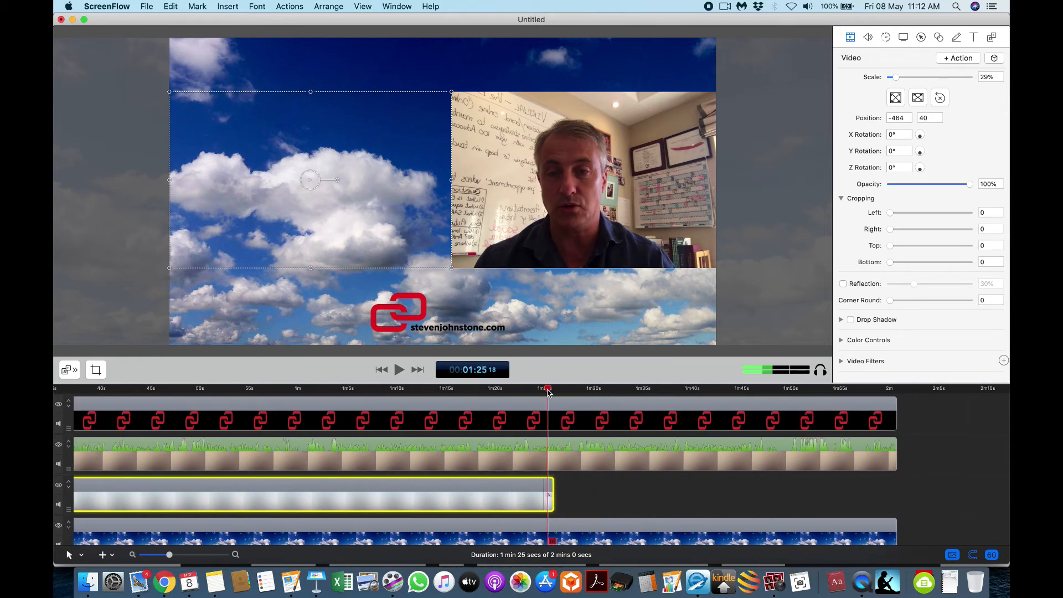
{"action": "left_click", "coordinate": [556, 454]}
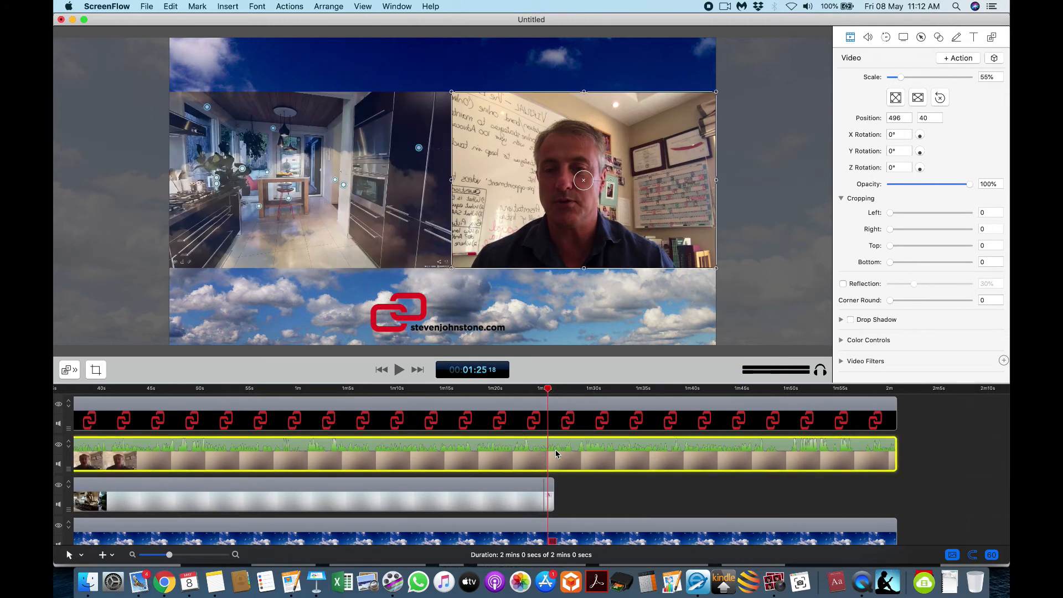
{"action": "key", "text": "super+c"}
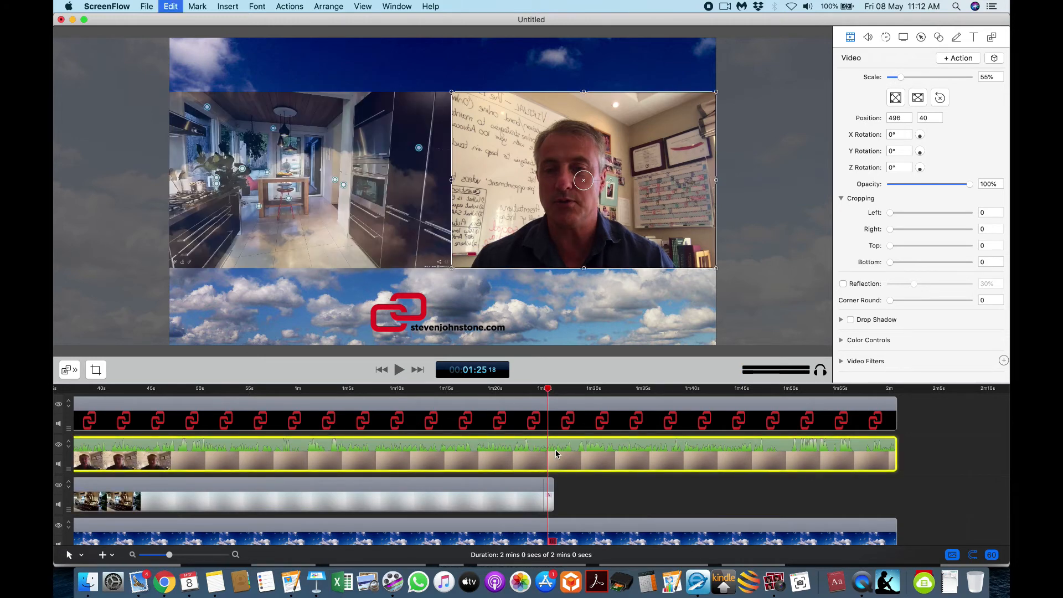
{"action": "key", "text": "t"}
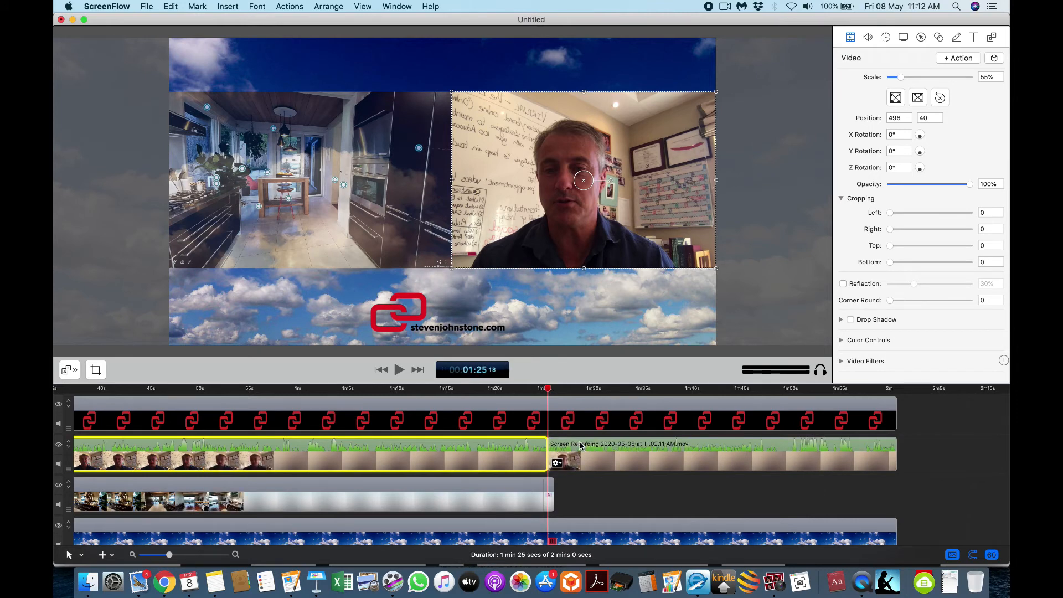
{"action": "left_click", "coordinate": [564, 457]}
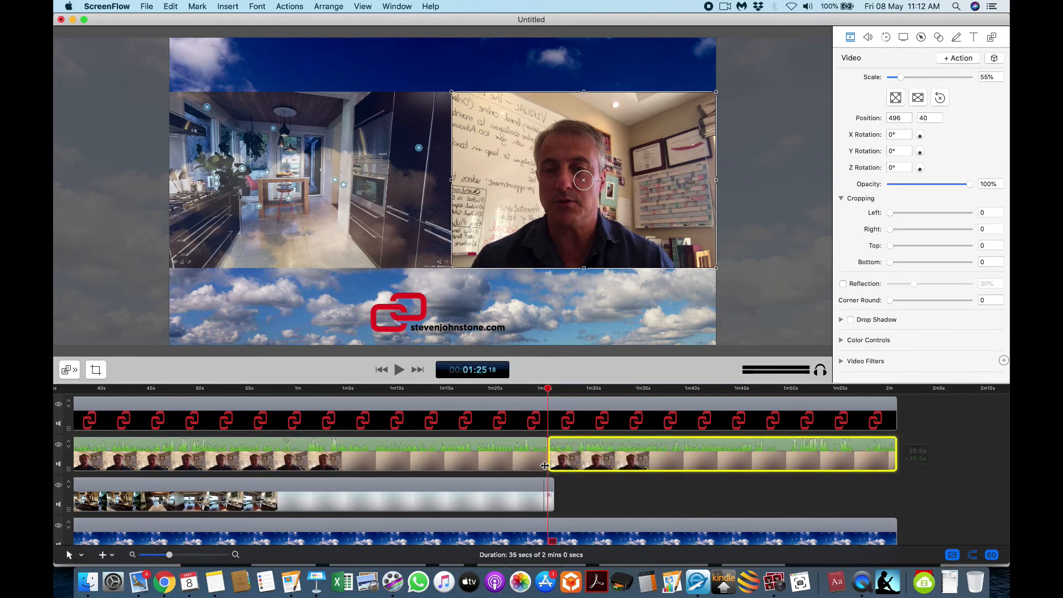
{"action": "left_click_drag", "start_coordinate": [548, 464], "coordinate": [542, 465]}
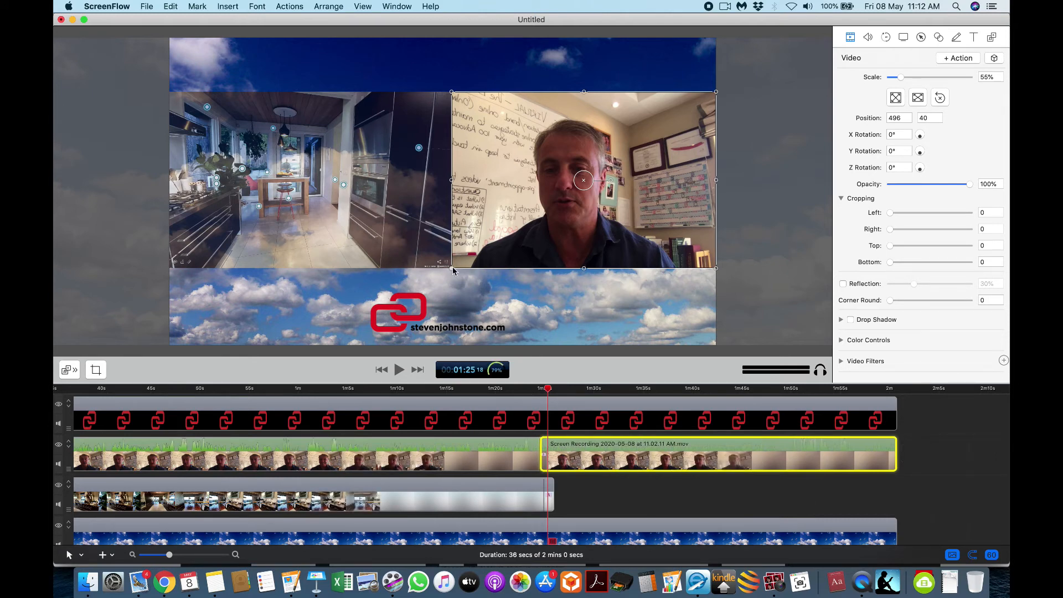
Enlarge the second part of the webcam clip to fill most of the canvas height and centre it over the sky background.
{"action": "left_click_drag", "start_coordinate": [452, 268], "coordinate": [346, 339]}
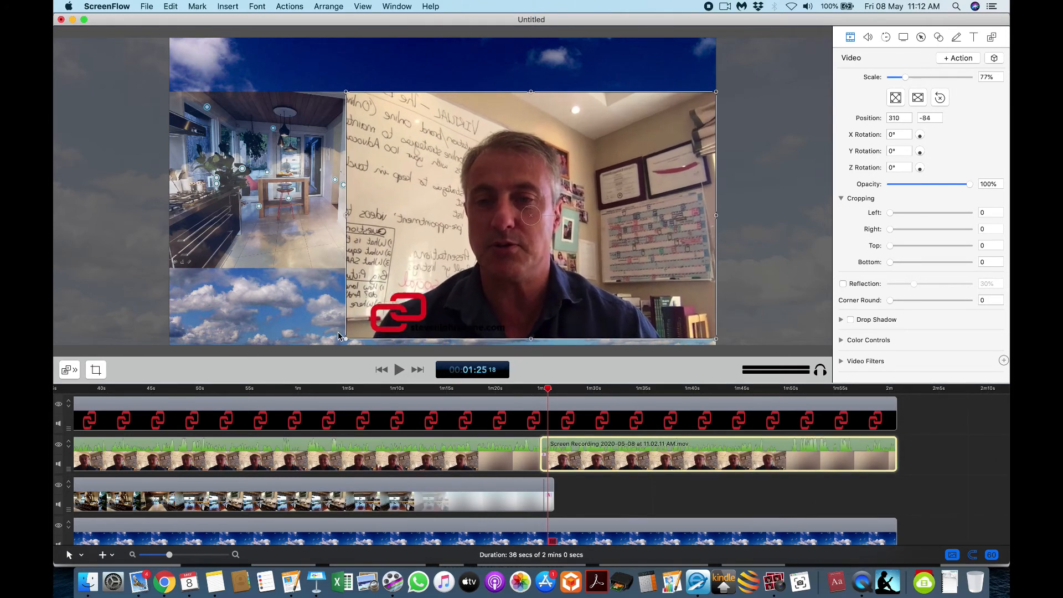
{"action": "left_click_drag", "start_coordinate": [527, 216], "coordinate": [438, 181]}
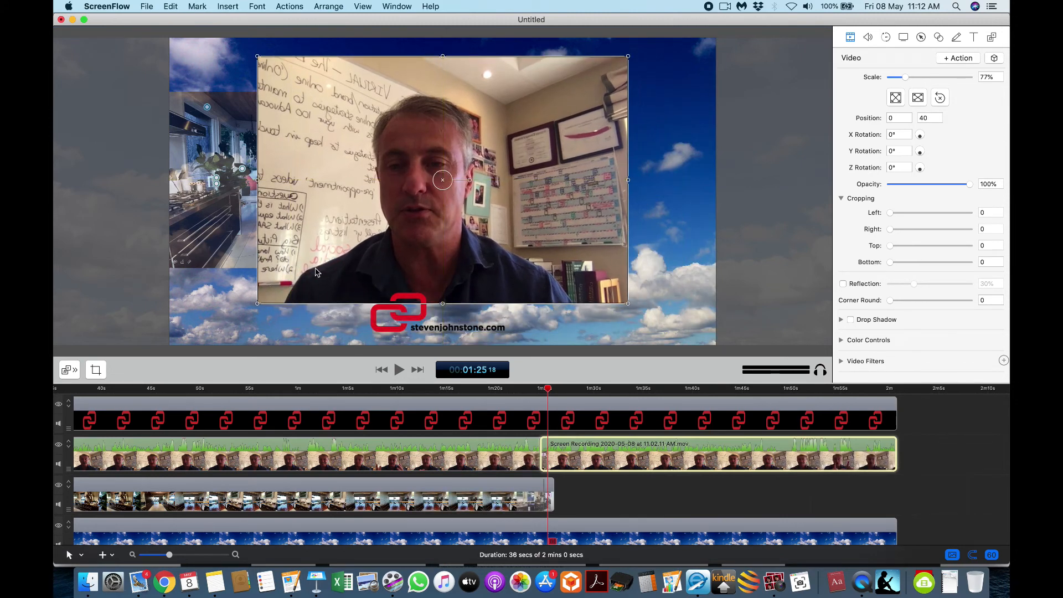
{"action": "left_click_drag", "start_coordinate": [258, 304], "coordinate": [214, 333]}
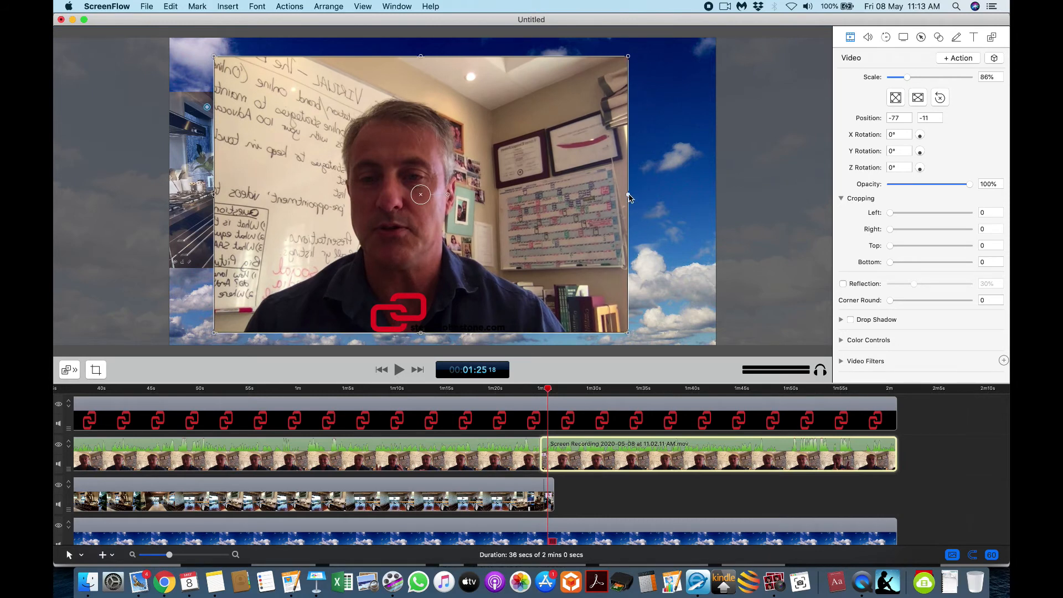
{"action": "left_click_drag", "start_coordinate": [630, 196], "coordinate": [603, 195]}
Split the logo clip at about 1:25 and extend the second part's start slightly over the first to create a transition.
{"action": "left_click", "coordinate": [550, 407]}
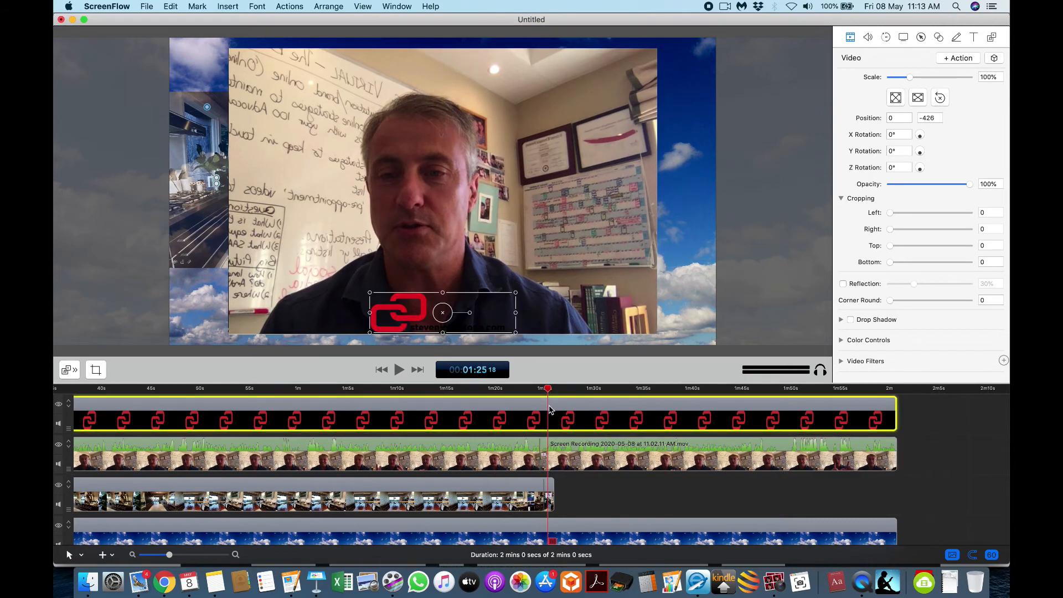
{"action": "key", "text": "t"}
{"action": "right_click", "coordinate": [553, 429]}
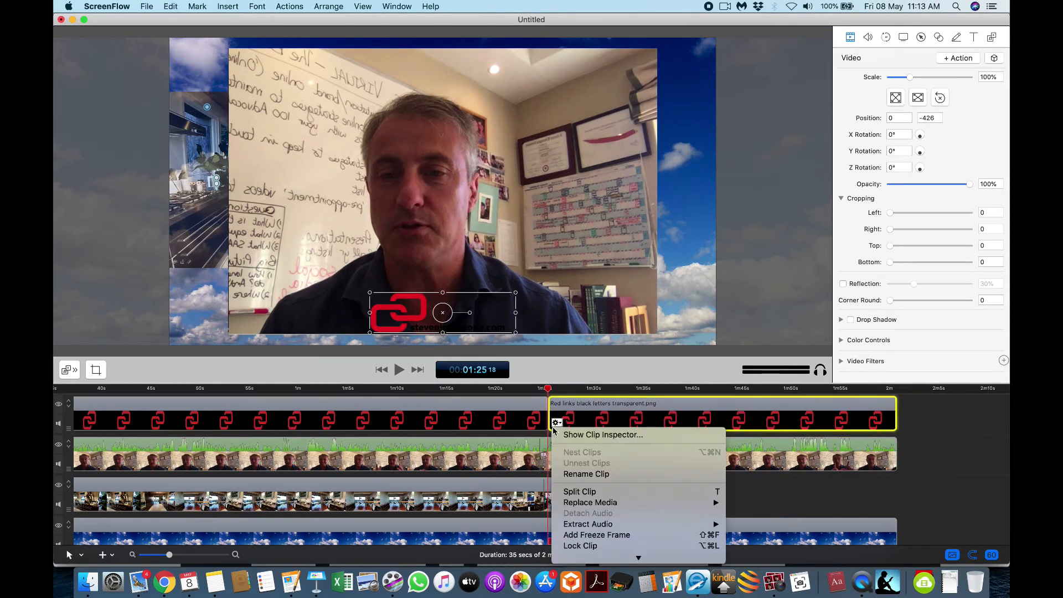
{"action": "left_click", "coordinate": [552, 405]}
{"action": "left_click_drag", "start_coordinate": [551, 405], "coordinate": [543, 404]}
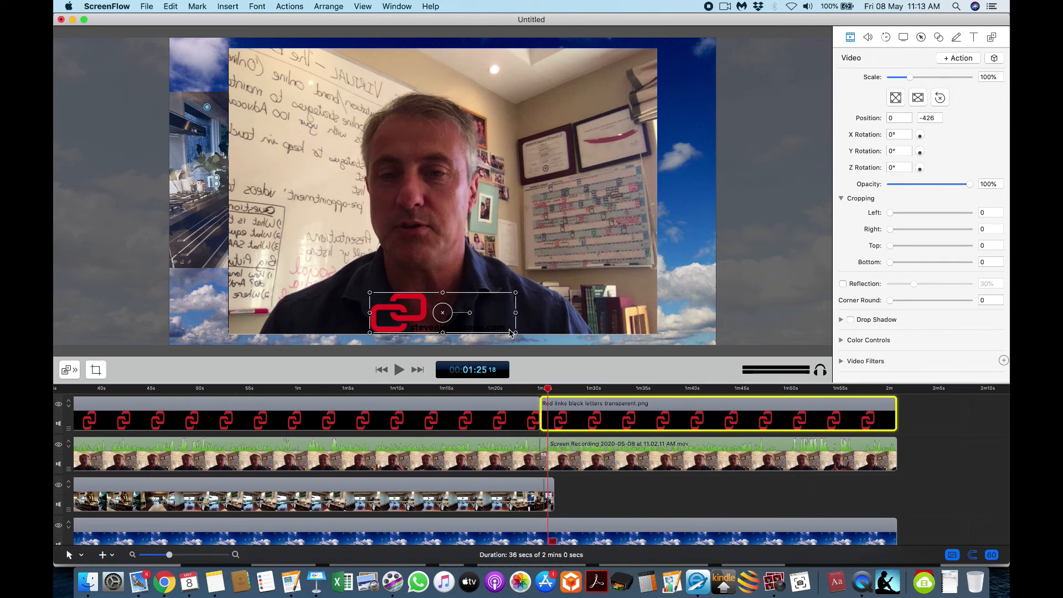
Move the second logo part to the upper-left corner of the enlarged webcam video, at position -464, 421.
{"action": "left_click_drag", "start_coordinate": [442, 316], "coordinate": [309, 78]}
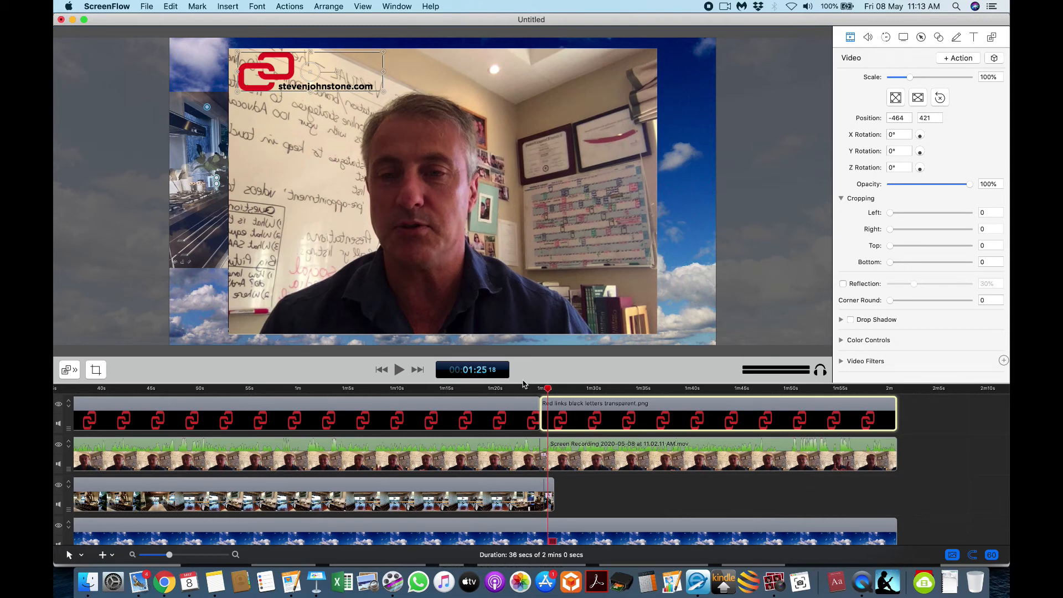
{"action": "left_click", "coordinate": [949, 421]}
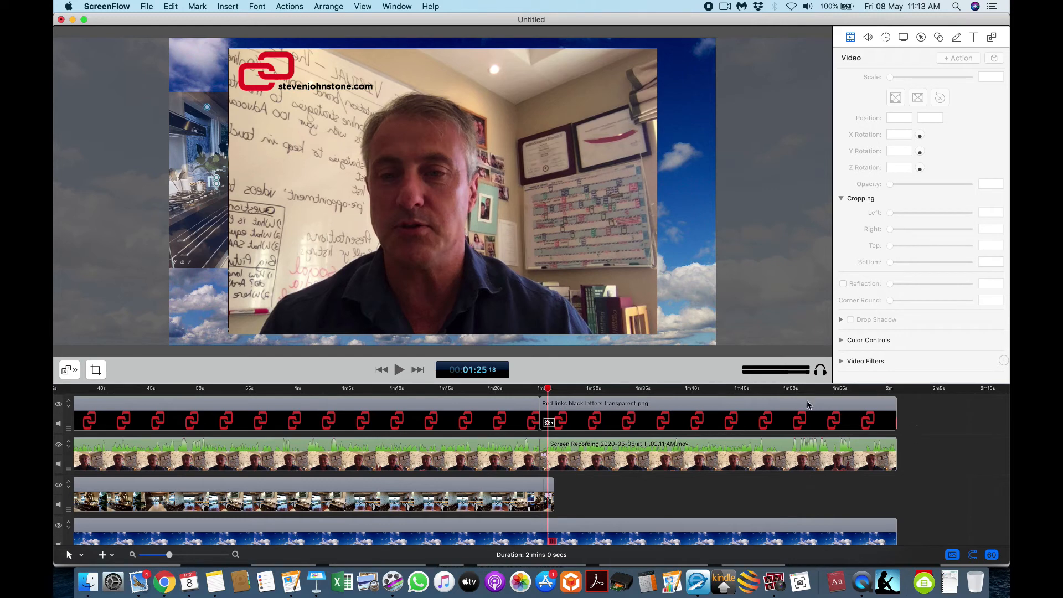
Preview the change to the full-size webcam view and play on to about 1:49 to find the ending point.
{"action": "left_click", "coordinate": [525, 389]}
{"action": "key", "text": "space"}
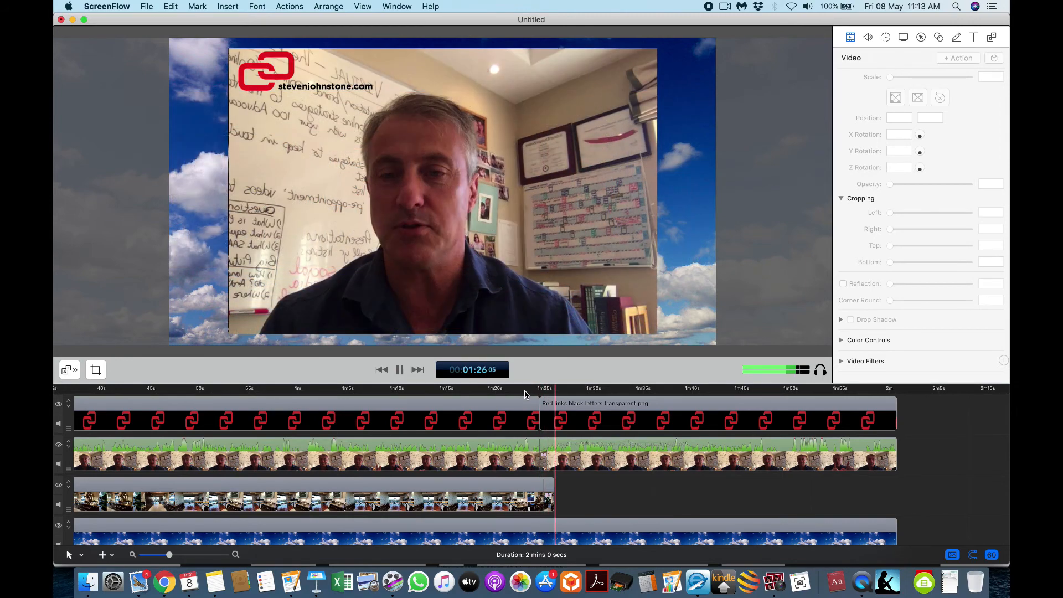
{"action": "key", "text": "space"}
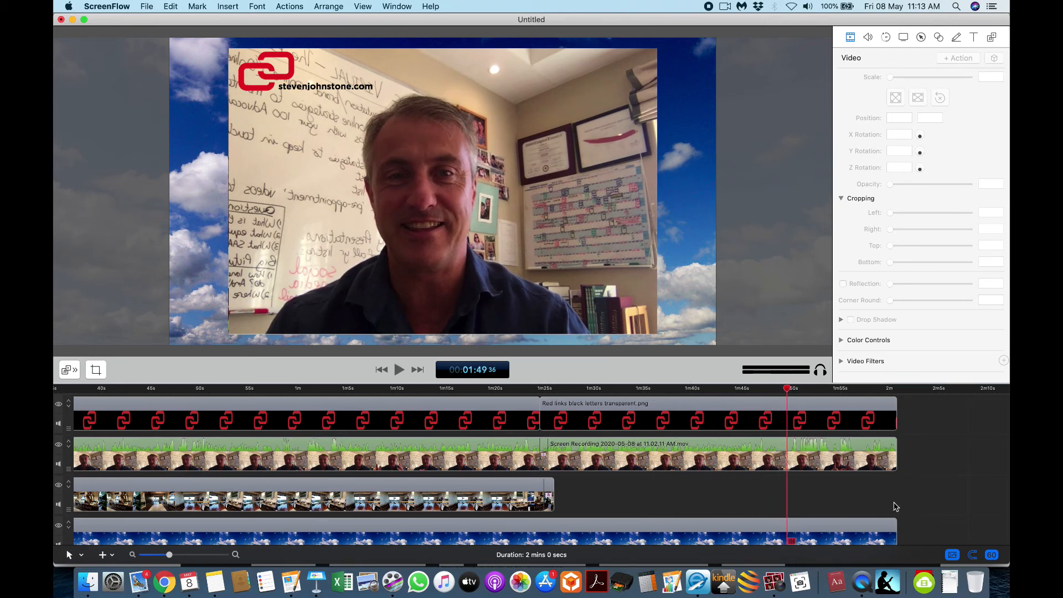
Split the logo, webcam and sky clips at about 1:49 and delete everything after the cut.
{"action": "left_click_drag", "start_coordinate": [909, 530], "coordinate": [880, 536]}
{"action": "key", "text": "t"}
{"action": "key", "text": "Delete"}
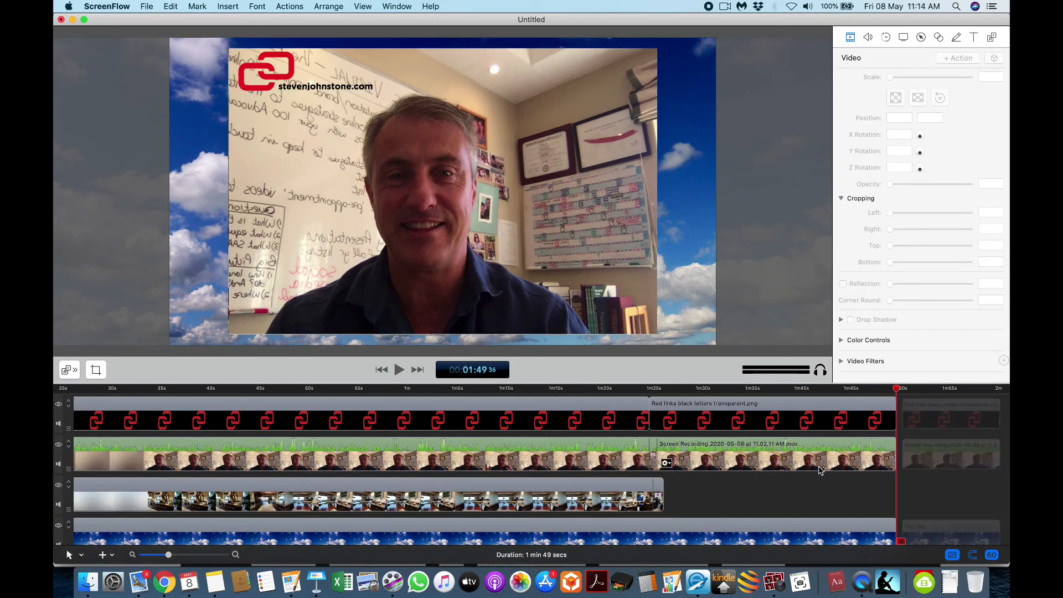
Add ending transitions to the last logo, webcam and sky clips together.
{"action": "left_click_drag", "start_coordinate": [908, 423], "coordinate": [885, 544]}
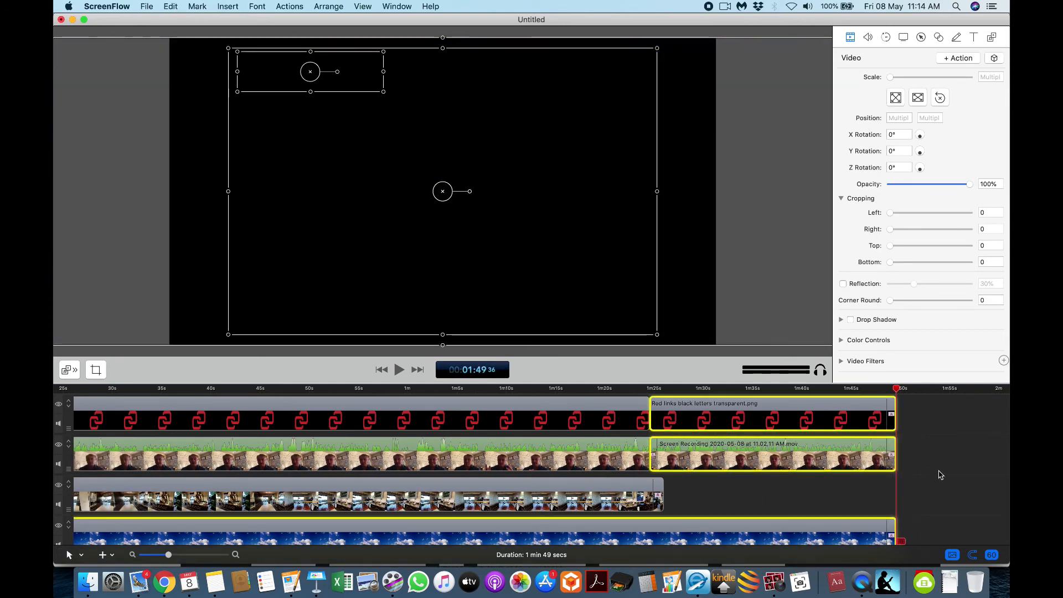
{"action": "left_click", "coordinate": [940, 475]}
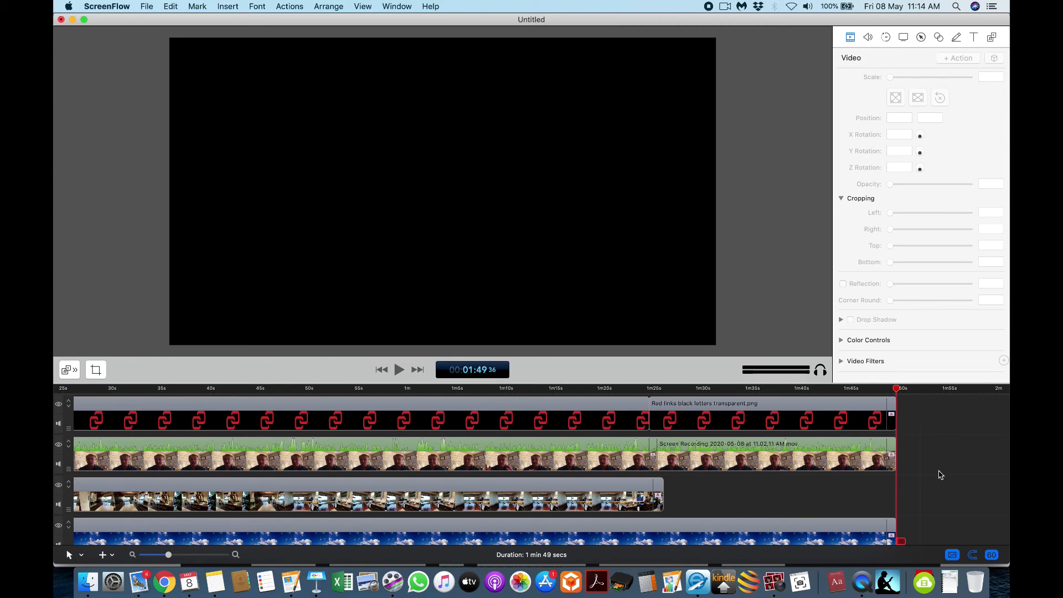
Preview the composition from the beginning to about 0:27.
{"action": "key", "text": "space"}
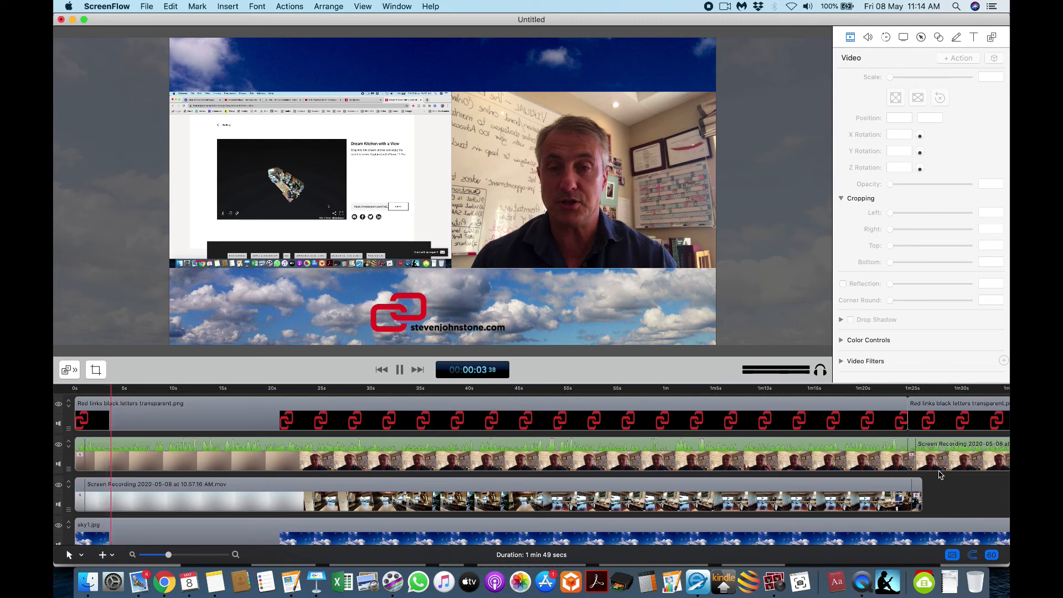
{"action": "key", "text": "space"}
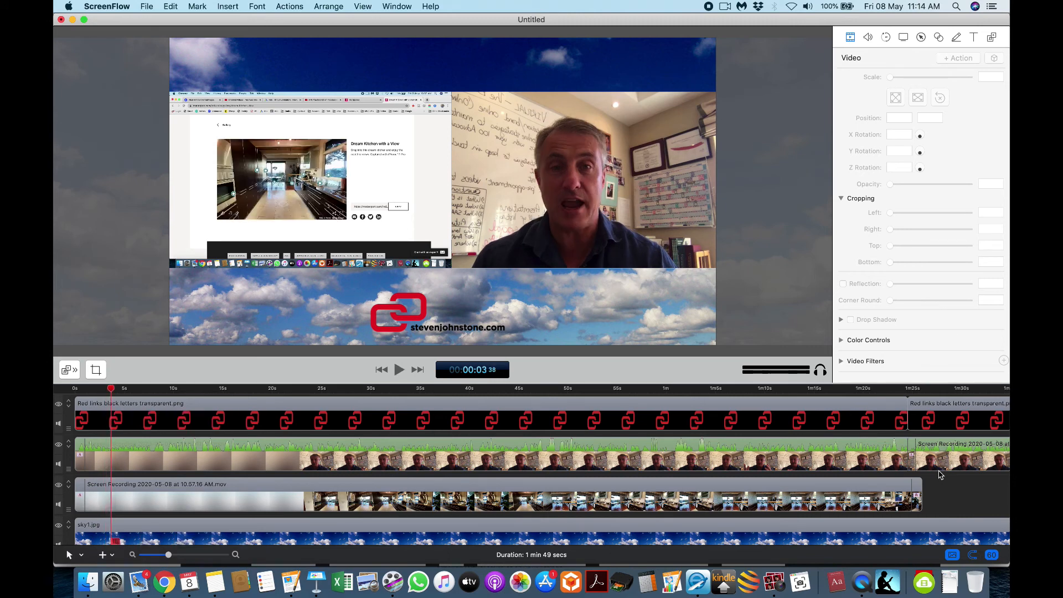
{"action": "key", "text": "space"}
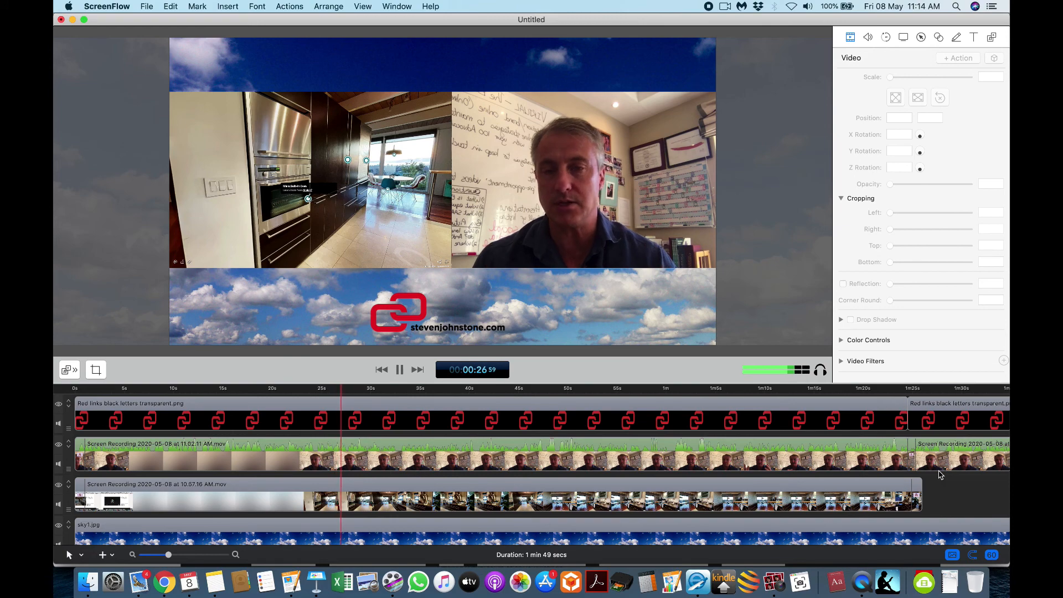
Switch to Photo Booth.
{"action": "key", "text": "super+Tab"}
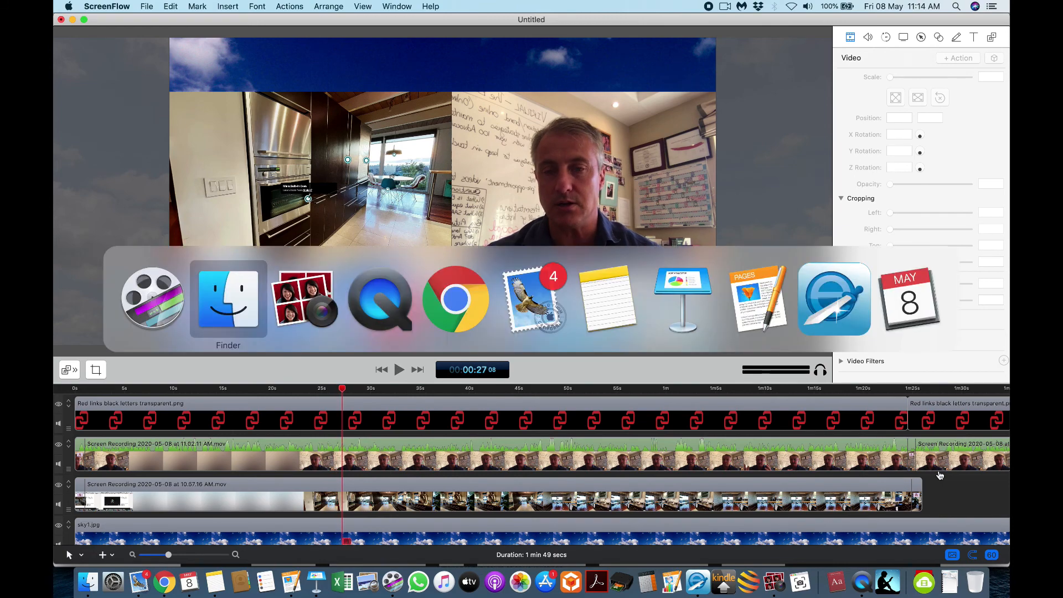
{"action": "key", "text": "super+Tab"}
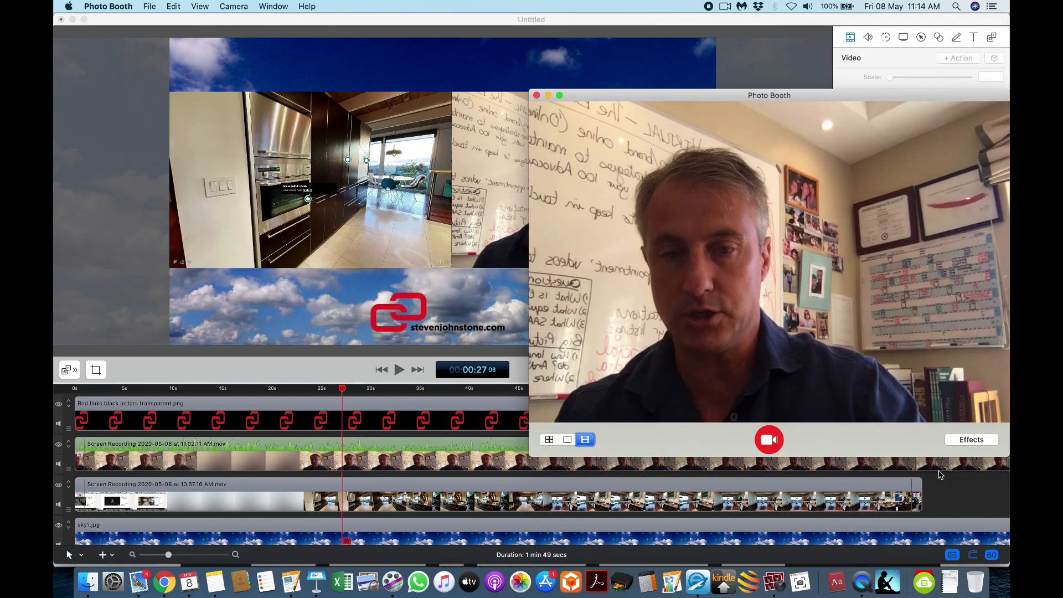